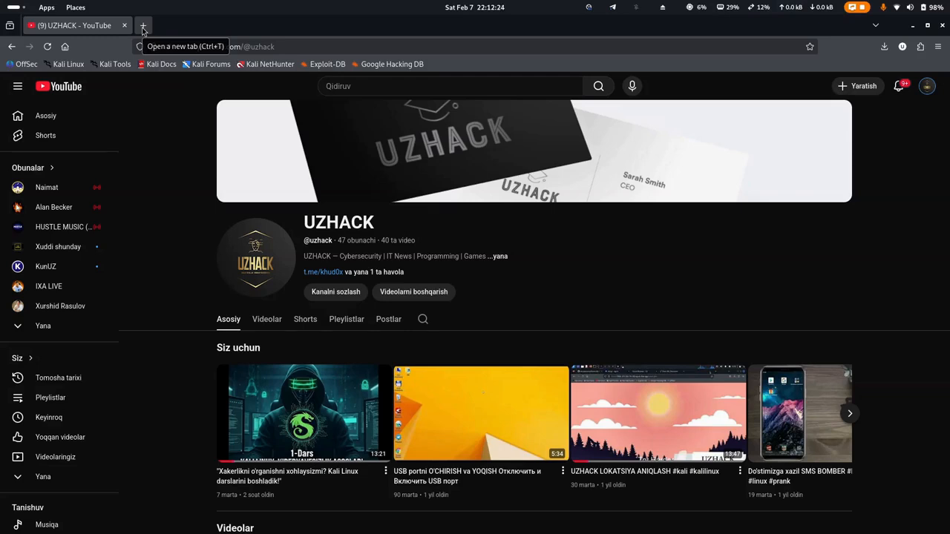
Search 'virtualbox' in a new tab and start the VirtualBox download for Windows hosts.
{"action": "left_click", "coordinate": [143, 28]}
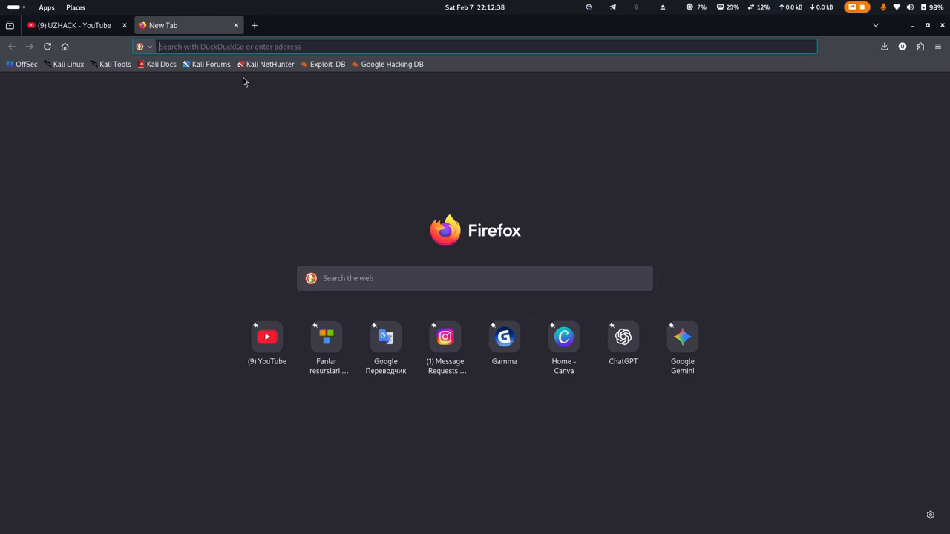
{"action": "type", "text": "v"}
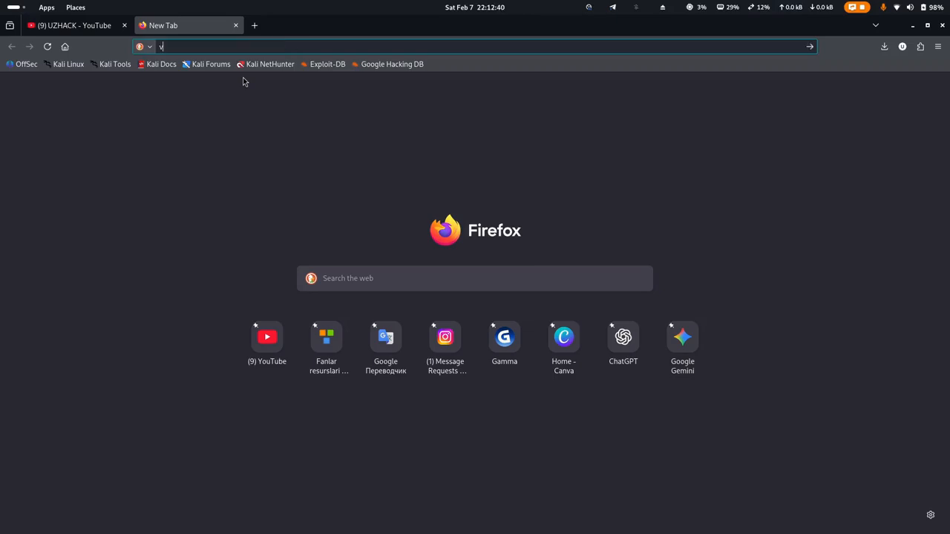
{"action": "type", "text": "irtualbox"}
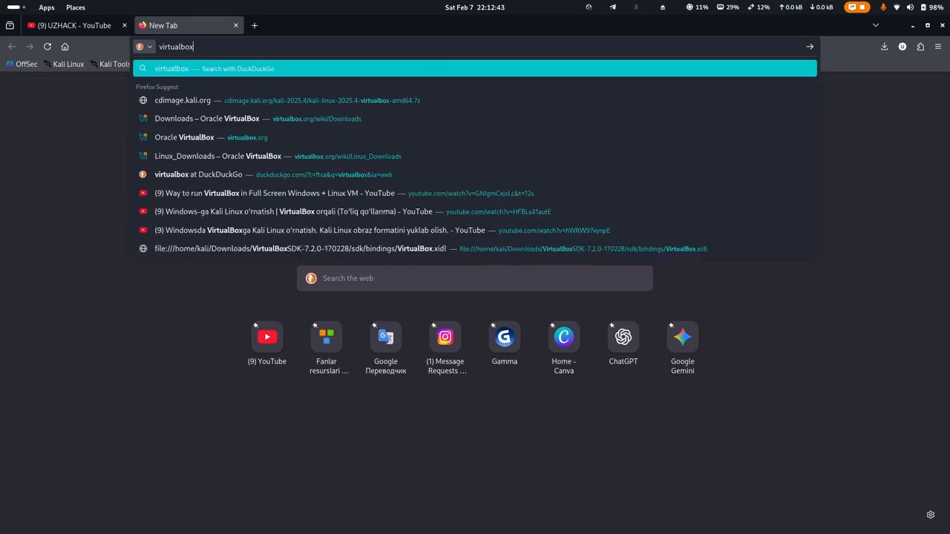
{"action": "key", "text": "Return"}
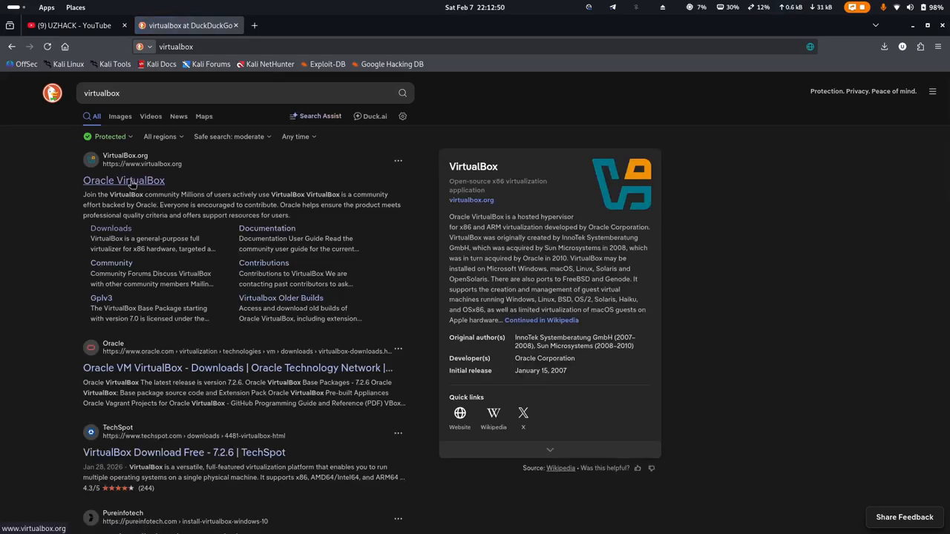
{"action": "left_click", "coordinate": [131, 183]}
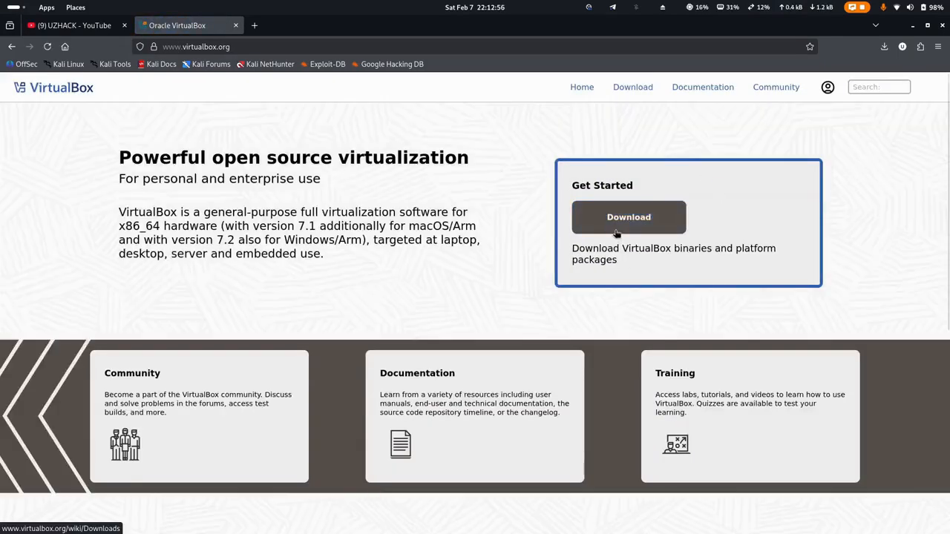
{"action": "left_click", "coordinate": [630, 216]}
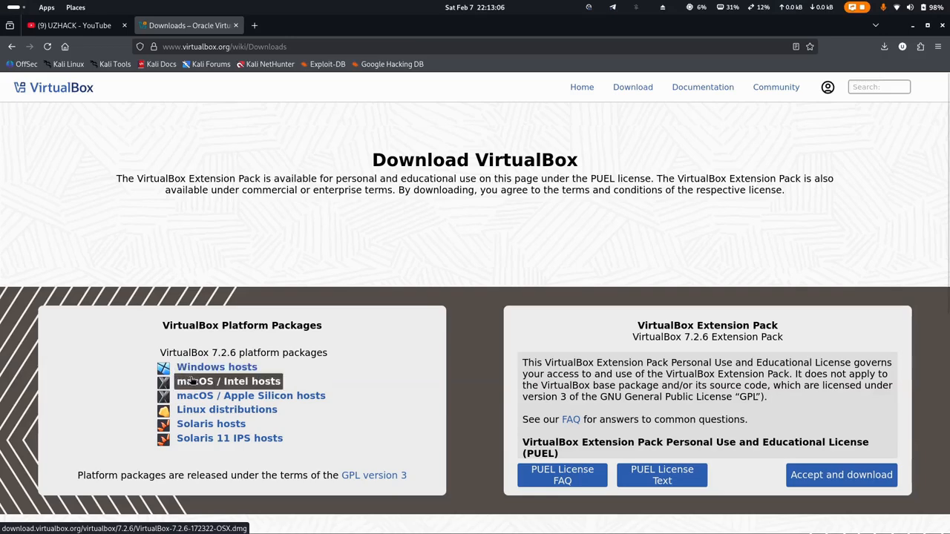
{"action": "left_click", "coordinate": [212, 371]}
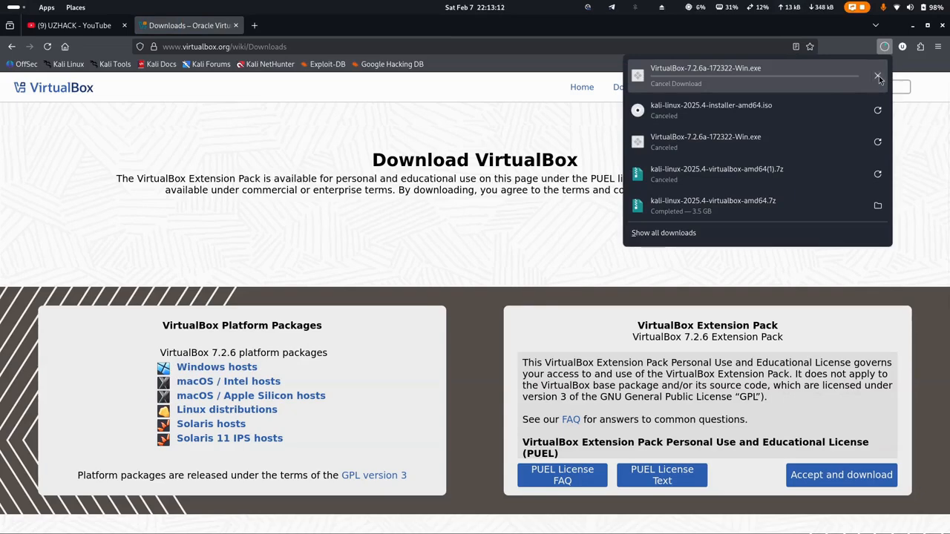
Cancel the Windows host download and switch to VirtualBox Manager.
{"action": "left_click", "coordinate": [877, 77]}
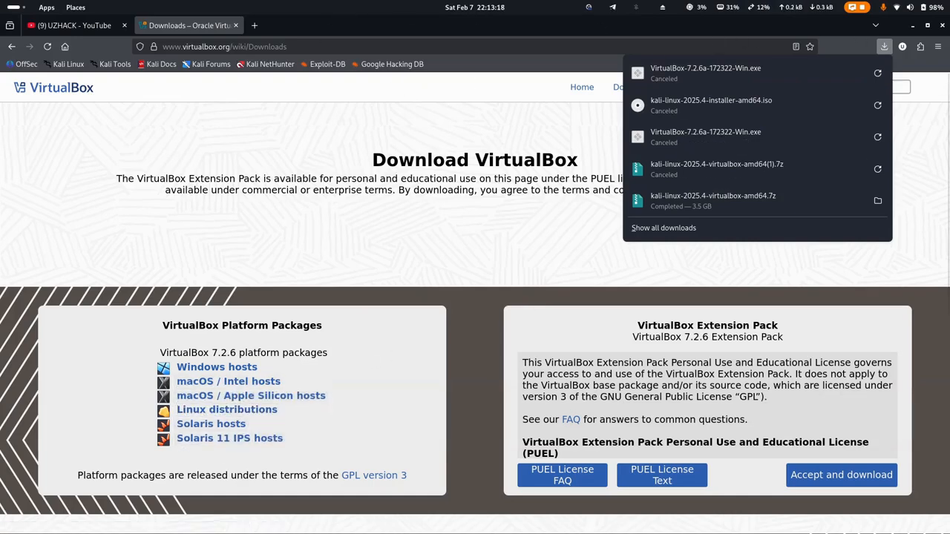
{"action": "mouse_move", "coordinate": [507, 529]}
{"action": "left_click", "coordinate": [524, 512]}
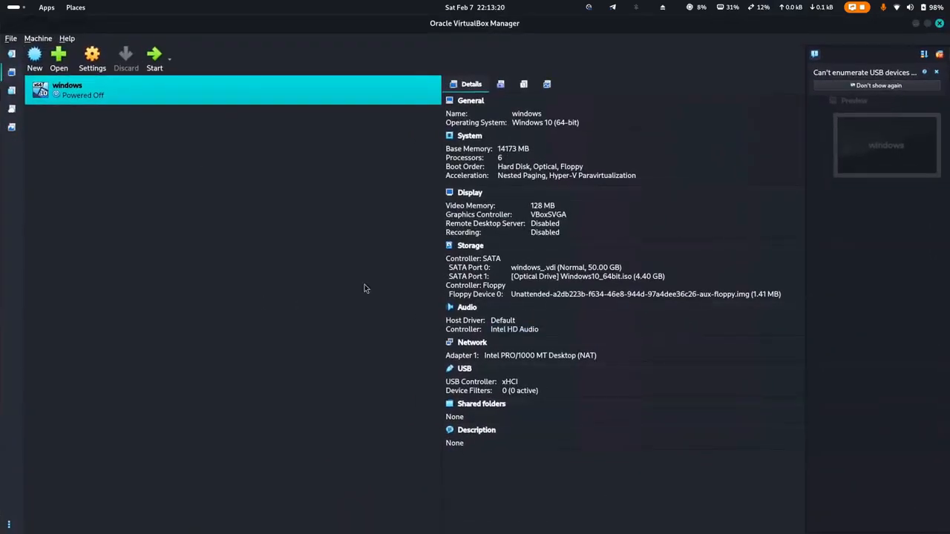
Minimize both the VirtualBox Manager window and Firefox to reveal the desktop.
{"action": "left_click", "coordinate": [916, 25]}
{"action": "left_click", "coordinate": [915, 25]}
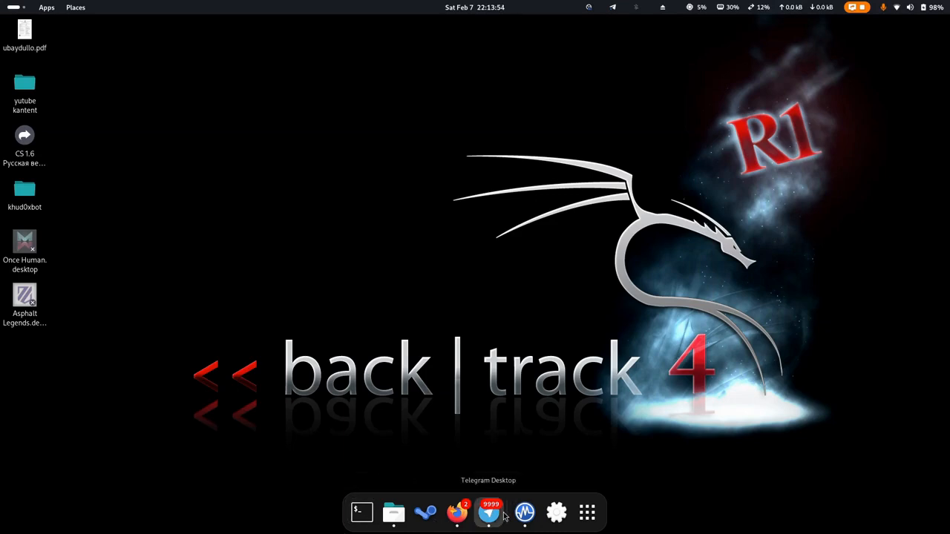
Restore Firefox and open kali.org's Get Kali download page in a new tab.
{"action": "left_click", "coordinate": [456, 513]}
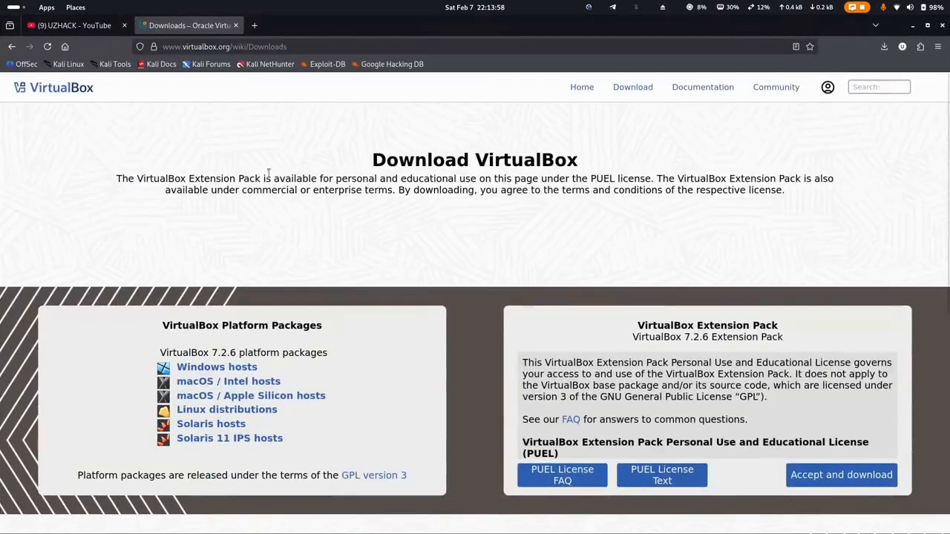
{"action": "left_click", "coordinate": [256, 26]}
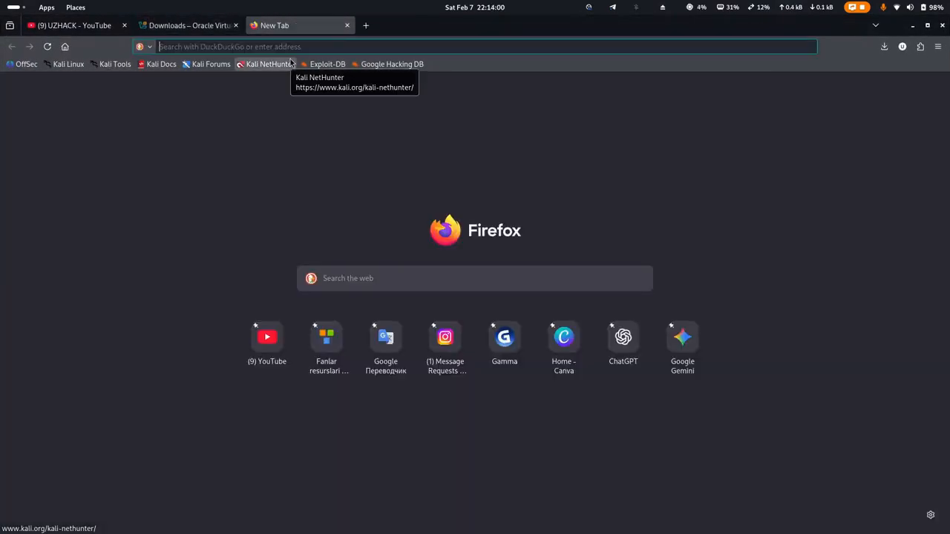
{"action": "type", "text": "kali.or"}
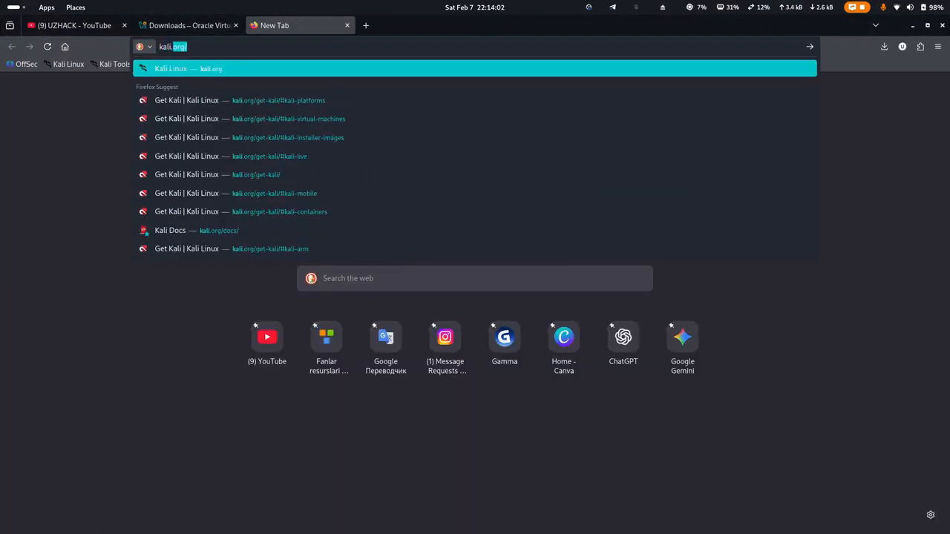
{"action": "type", "text": "g"}
{"action": "key", "text": "Return"}
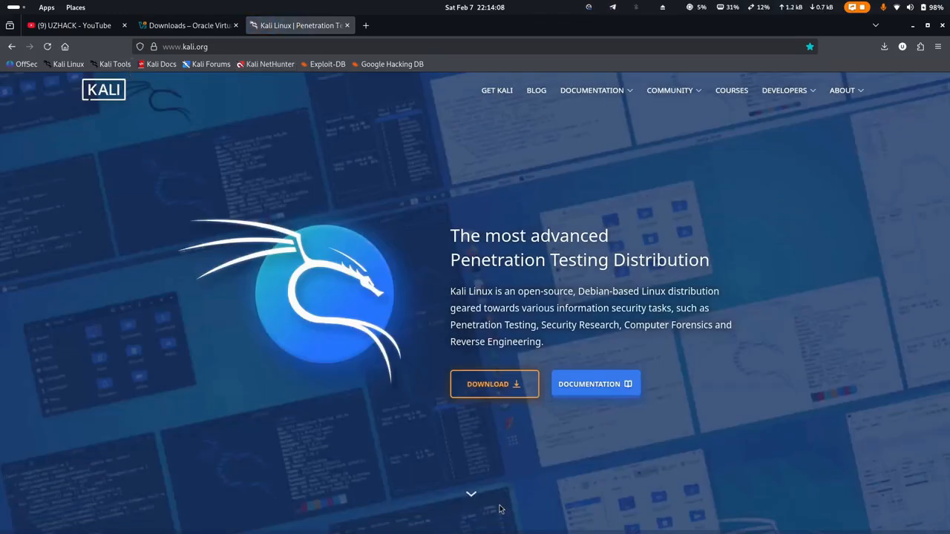
{"action": "left_click", "coordinate": [506, 380]}
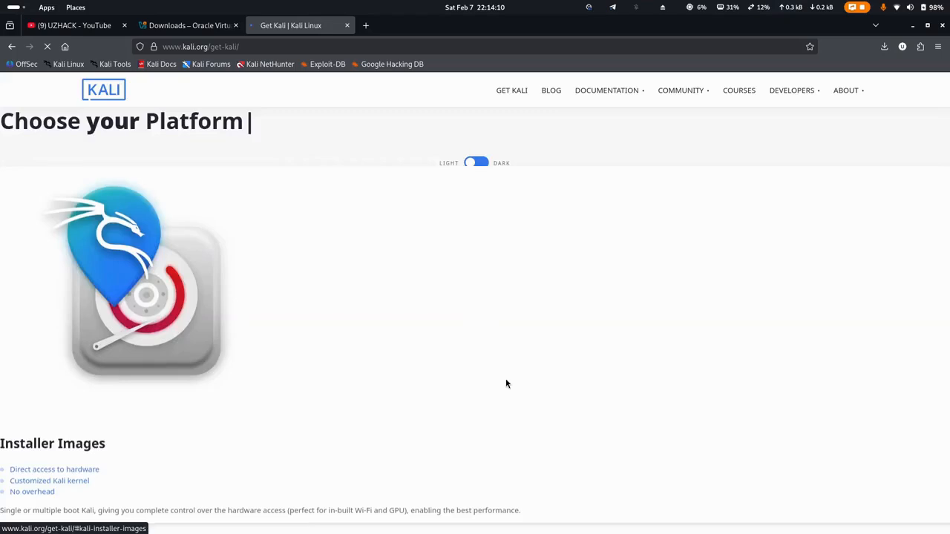
{"action": "left_click", "coordinate": [589, 301]}
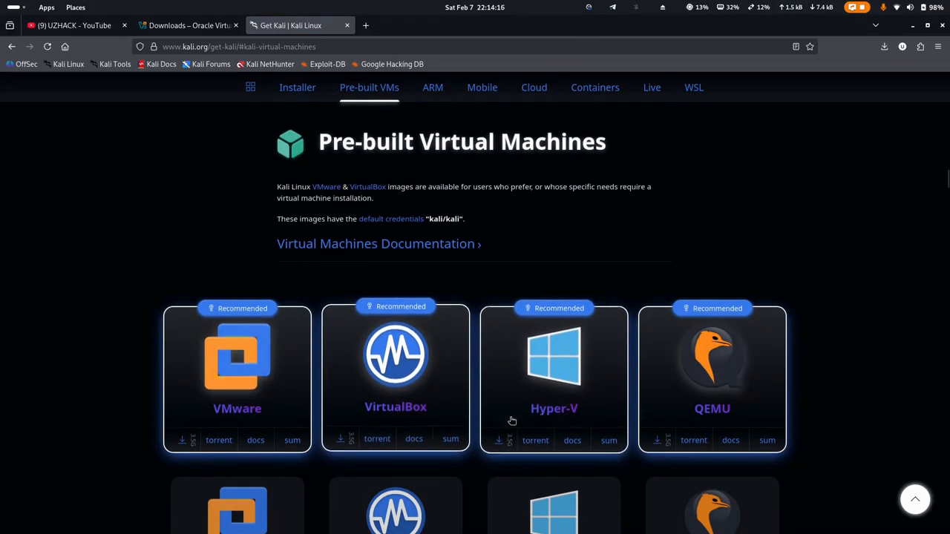
Under Installer Images, start the 2025.4 installer ISO download, then cancel it.
{"action": "left_click", "coordinate": [299, 89]}
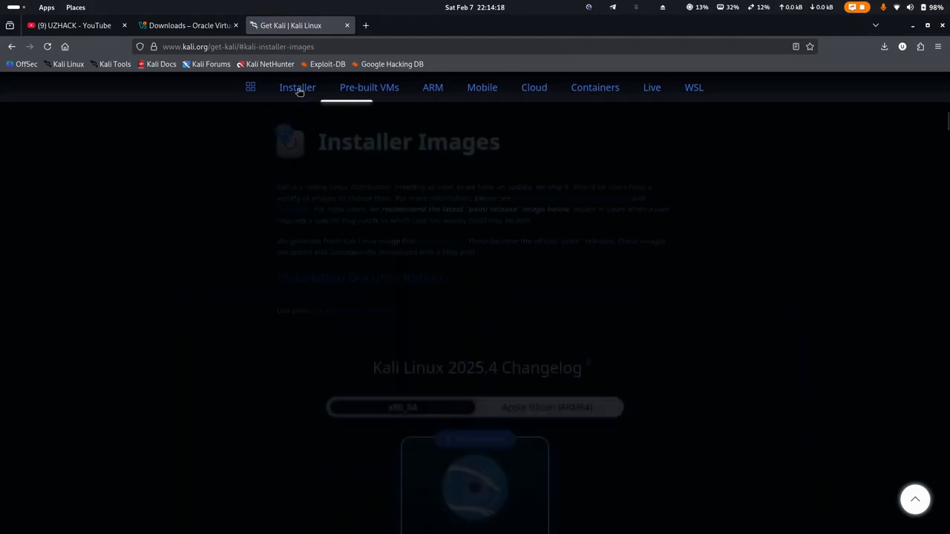
{"action": "scroll", "coordinate": [479, 300], "scroll_direction": "down", "scroll_amount": 4}
{"action": "scroll", "coordinate": [458, 178], "scroll_direction": "up", "scroll_amount": 4}
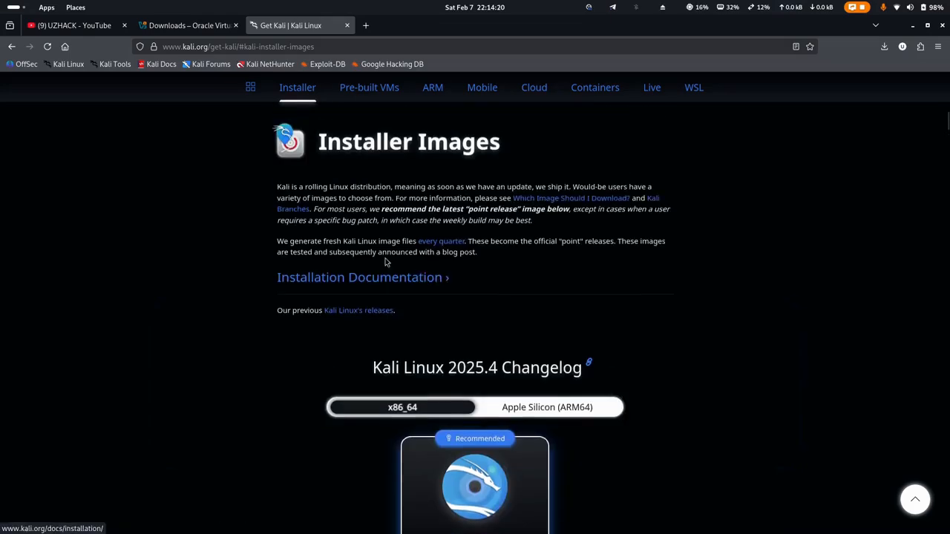
{"action": "scroll", "coordinate": [458, 178], "scroll_direction": "down", "scroll_amount": 3}
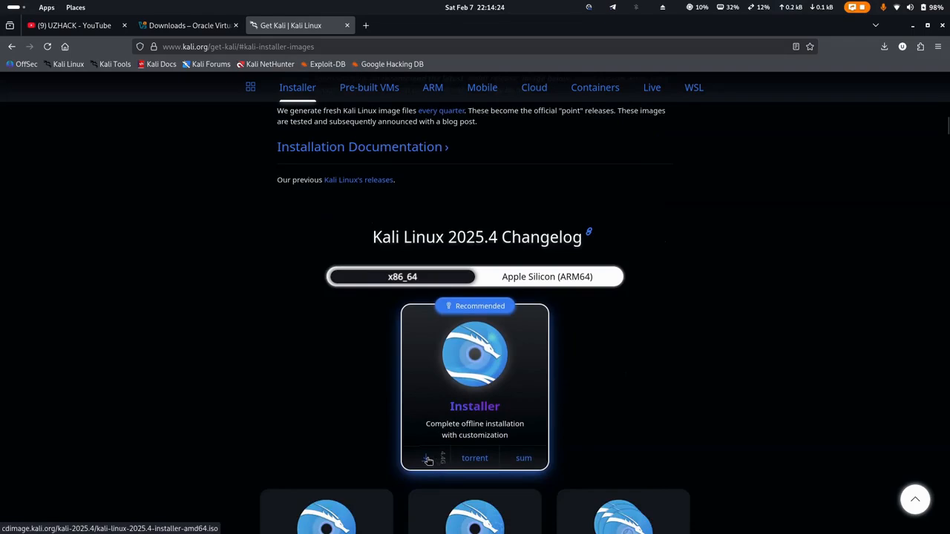
{"action": "left_click", "coordinate": [428, 460]}
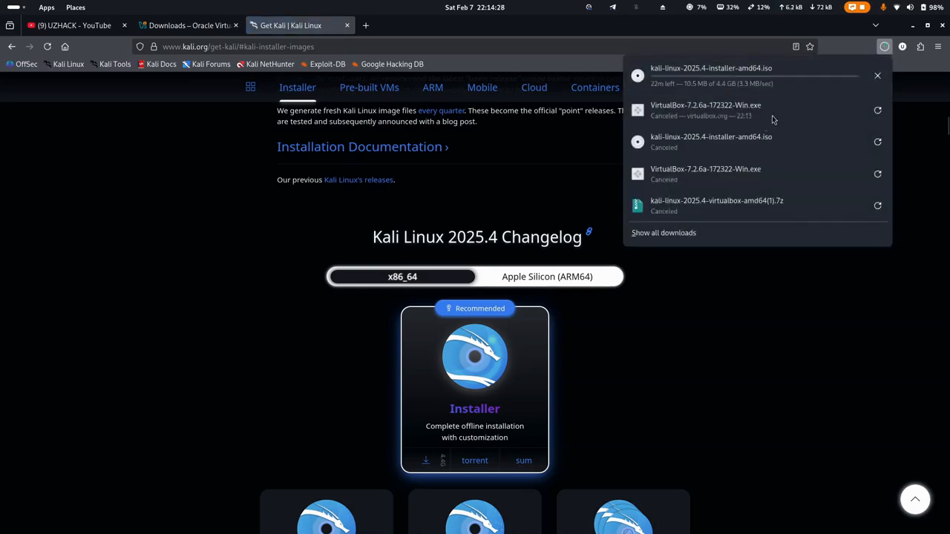
{"action": "left_click", "coordinate": [877, 75]}
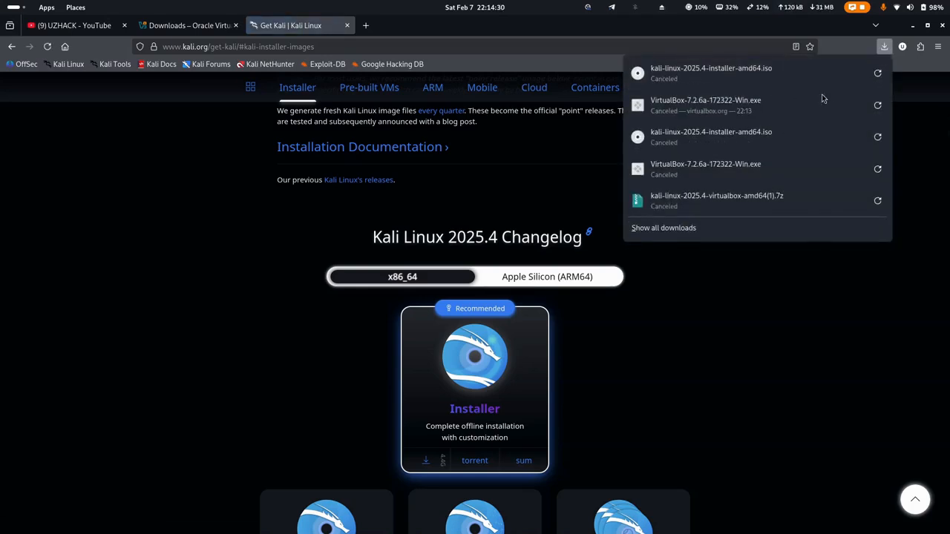
{"action": "left_click", "coordinate": [795, 363]}
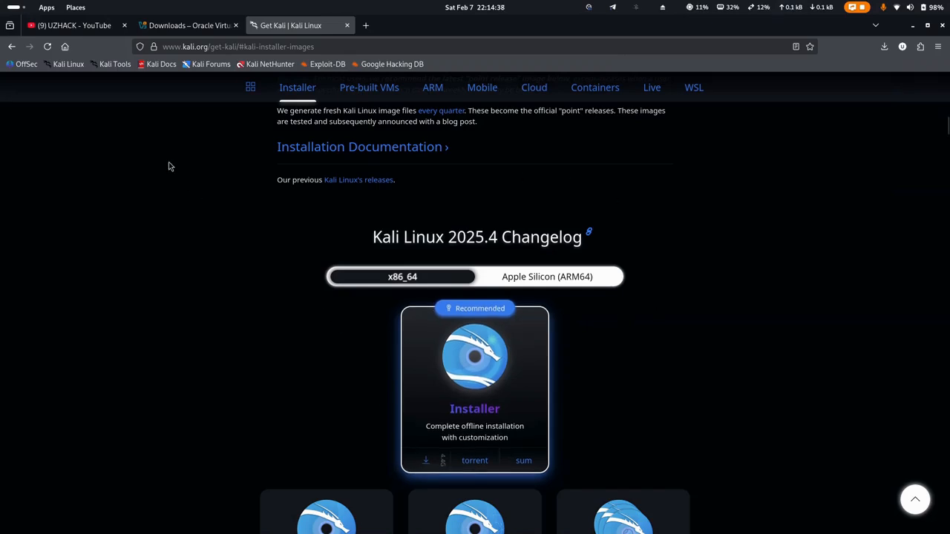
View the UZHACK channel's full description, then return to the Get Kali tab and minimize Firefox.
{"action": "left_click", "coordinate": [89, 28]}
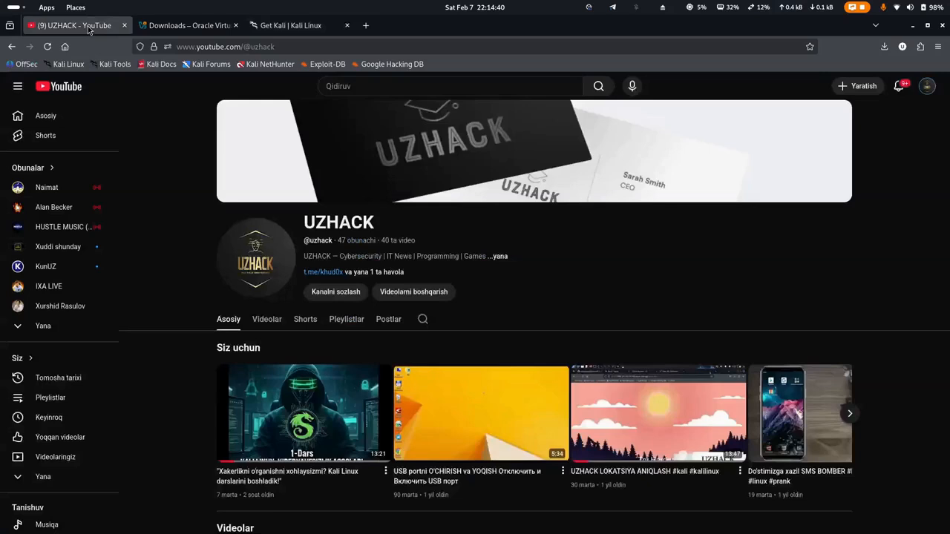
{"action": "left_click", "coordinate": [361, 272]}
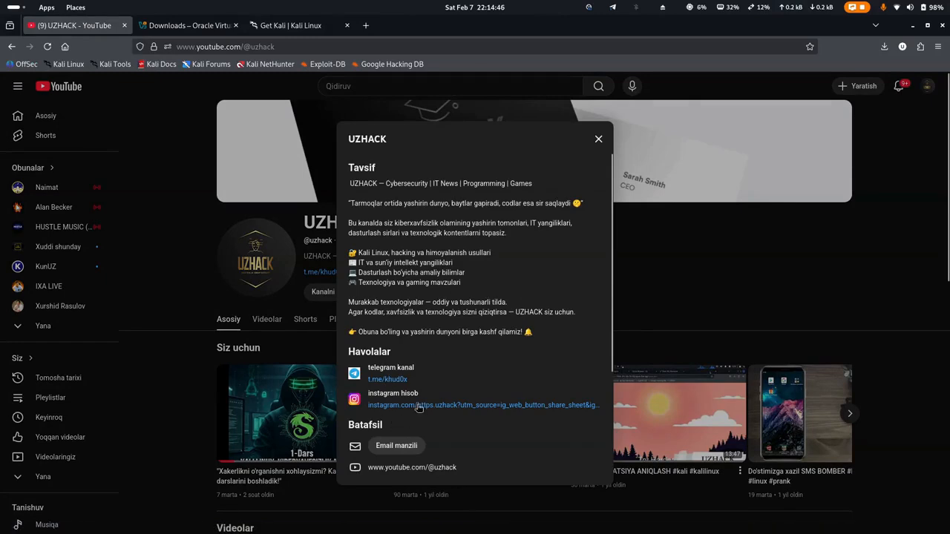
{"action": "left_click", "coordinate": [598, 138]}
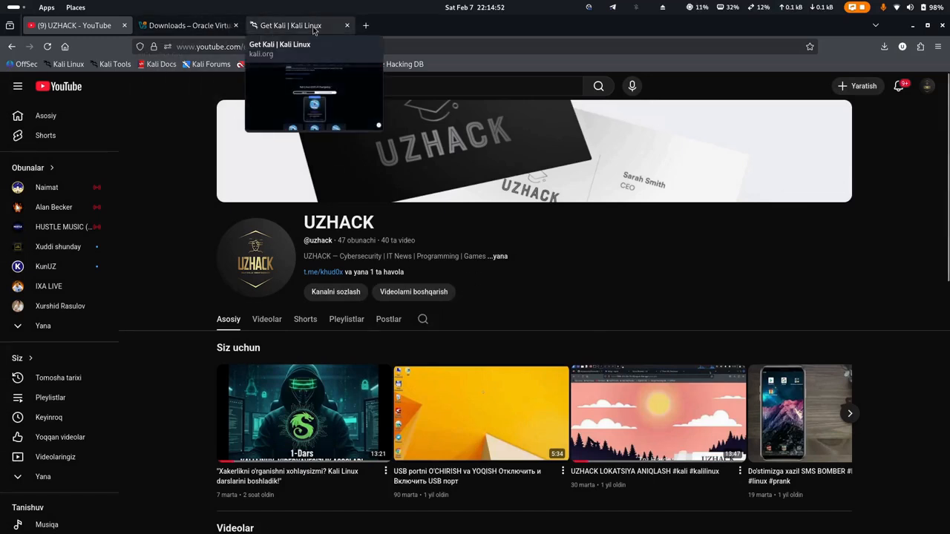
{"action": "left_click", "coordinate": [277, 29]}
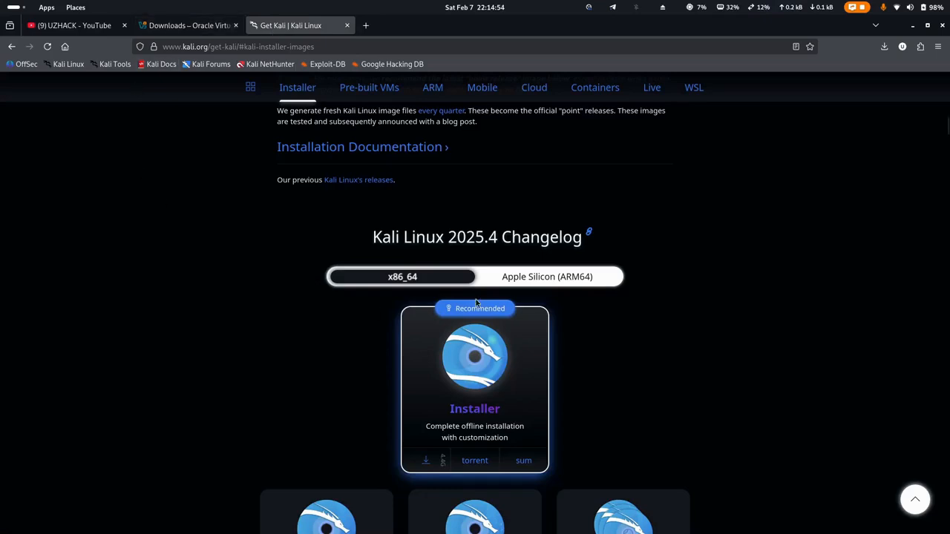
{"action": "left_click", "coordinate": [911, 27]}
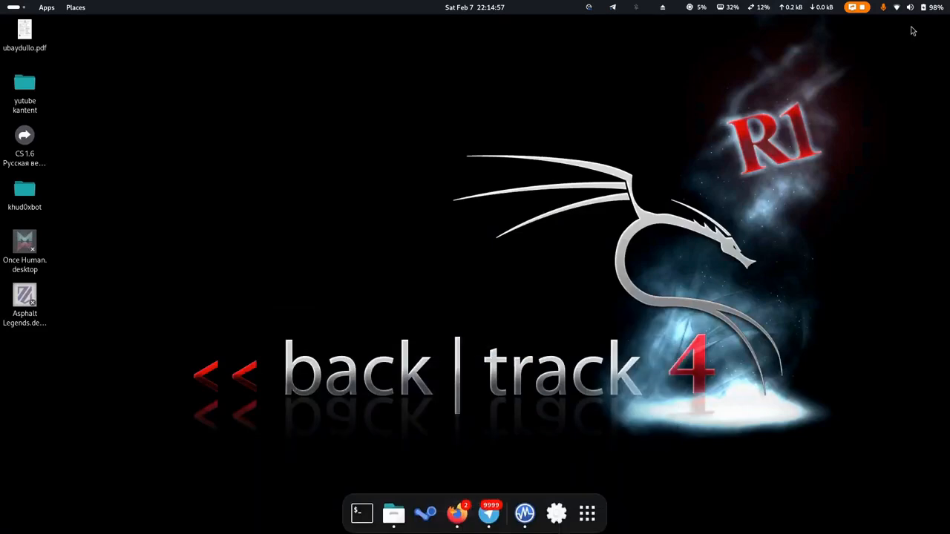
Start a new virtual machine in VirtualBox Manager named 'kali linux'.
{"action": "left_click", "coordinate": [525, 512]}
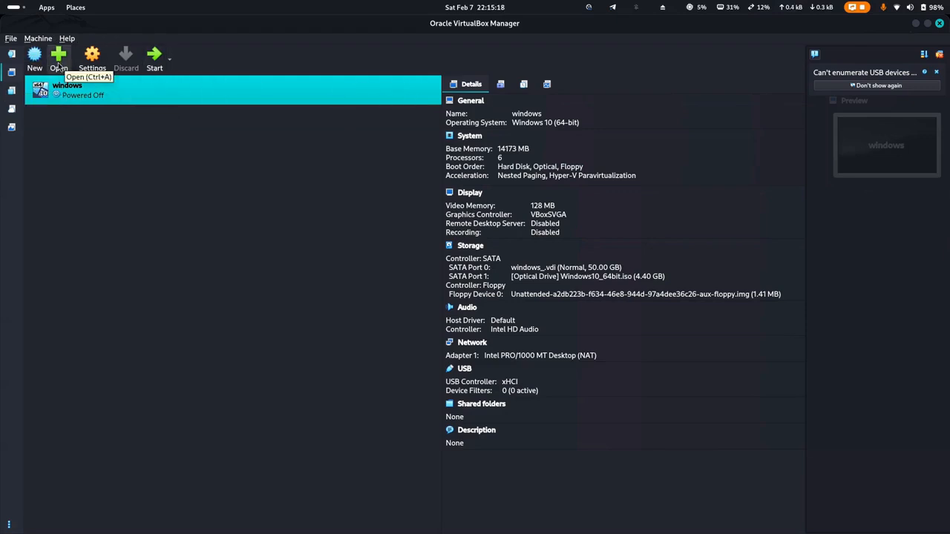
{"action": "left_click", "coordinate": [35, 58]}
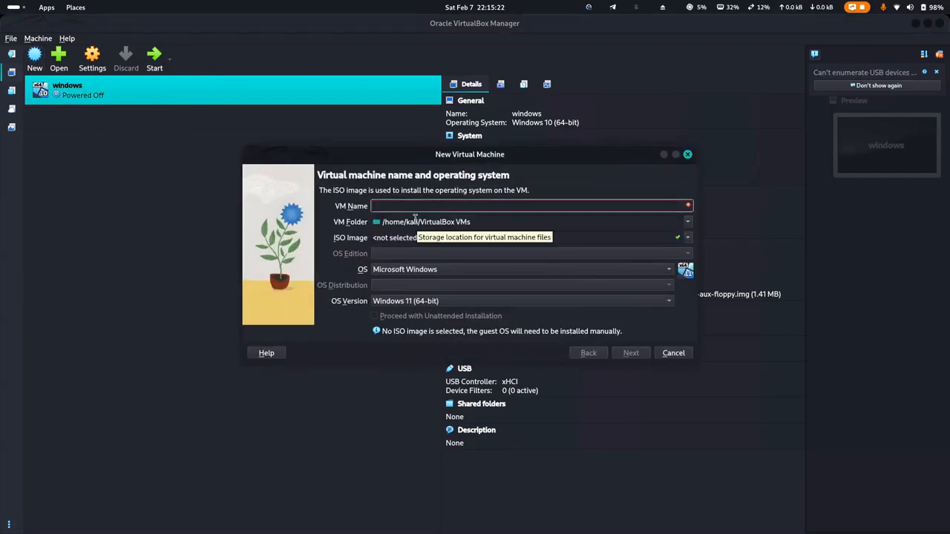
{"action": "type", "text": "kali"}
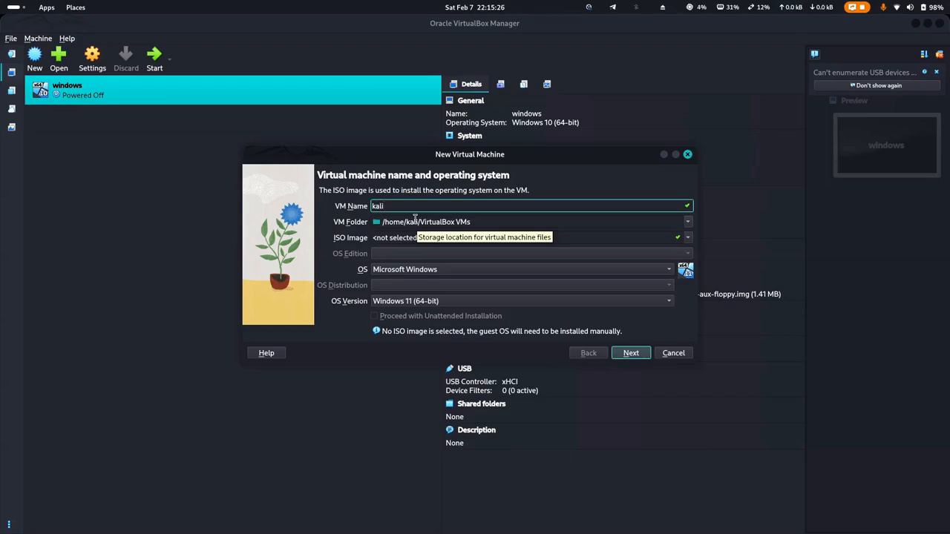
{"action": "type", "text": "linux"}
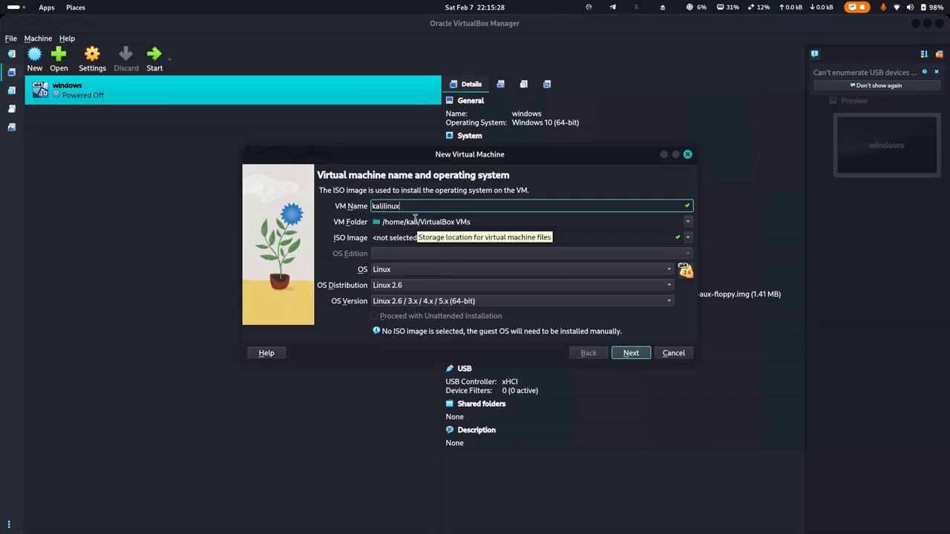
{"action": "key", "text": "Left"}
{"action": "key", "text": "Left"}
{"action": "key", "text": "Left"}
{"action": "key", "text": "Left"}
{"action": "key", "text": "Left"}
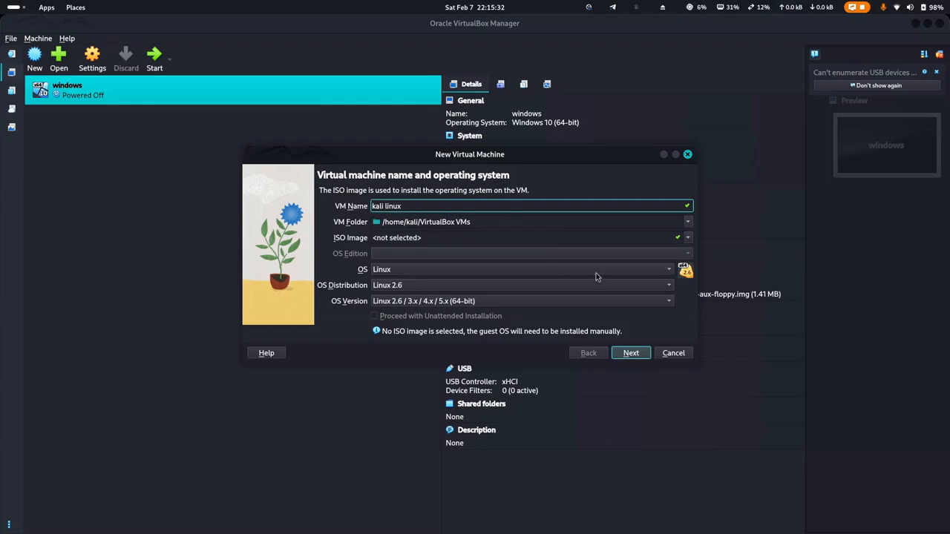
Attach kali-linux-2023.2a-installer-i386.iso as the installation image and continue to hardware settings.
{"action": "left_click", "coordinate": [687, 238]}
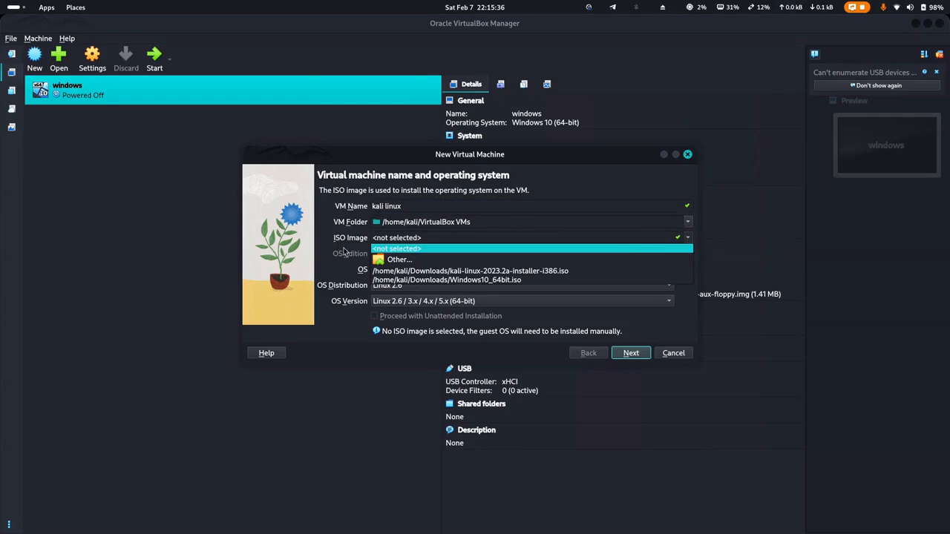
{"action": "left_click", "coordinate": [438, 260]}
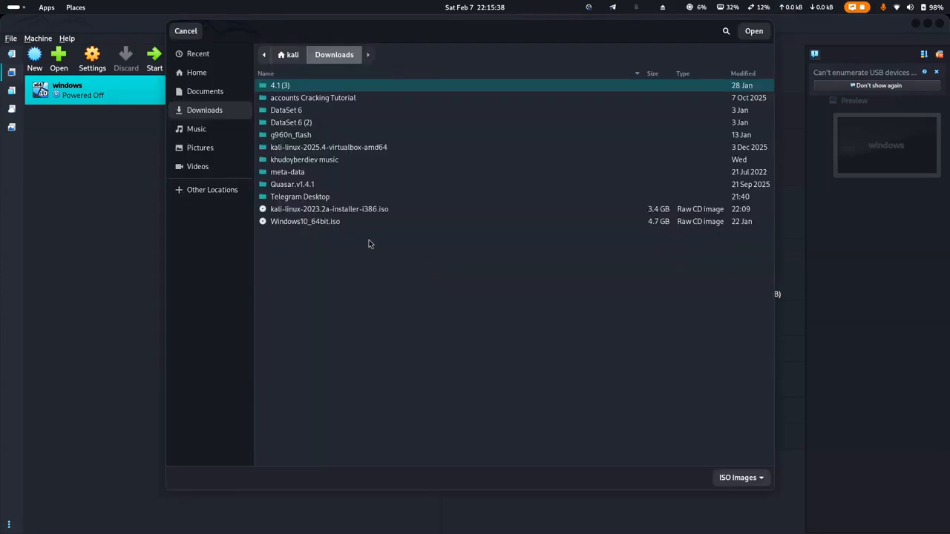
{"action": "left_click", "coordinate": [330, 209]}
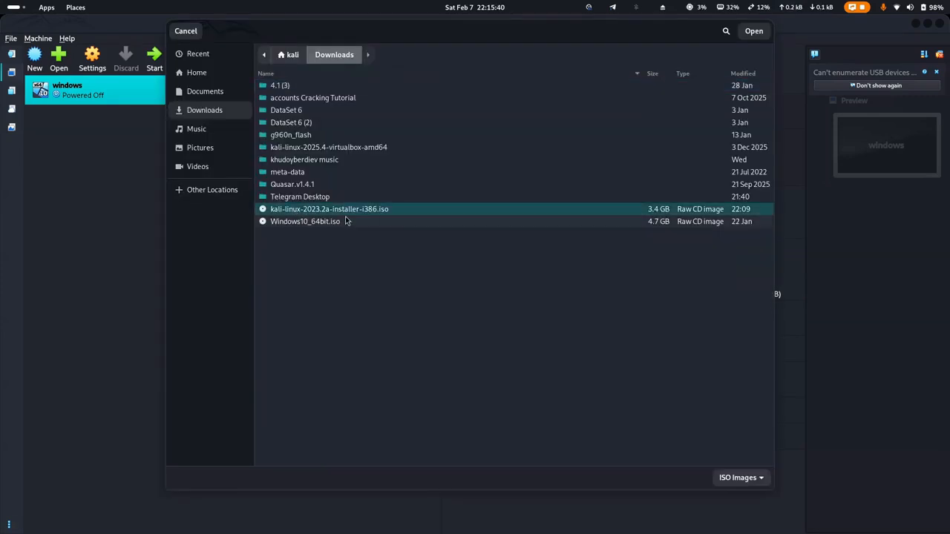
{"action": "left_click", "coordinate": [753, 31]}
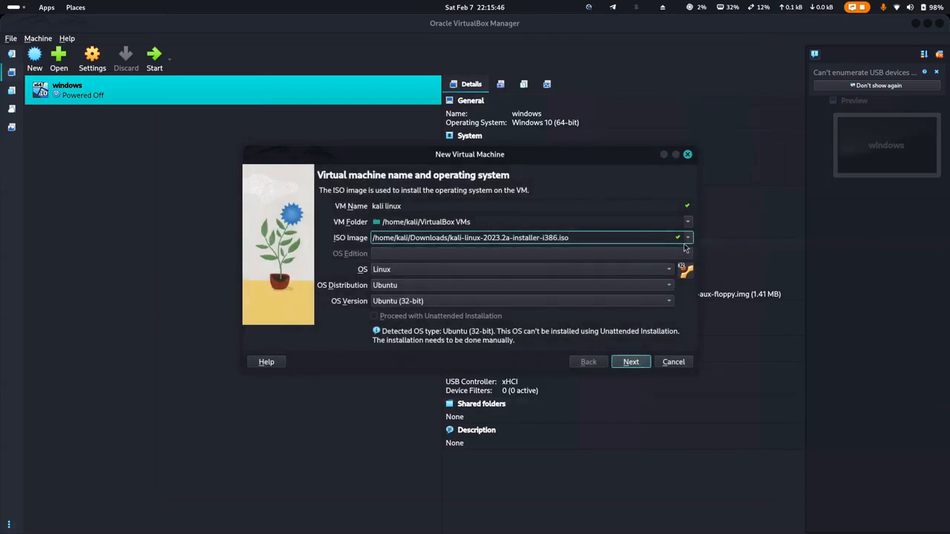
{"action": "left_click", "coordinate": [632, 362]}
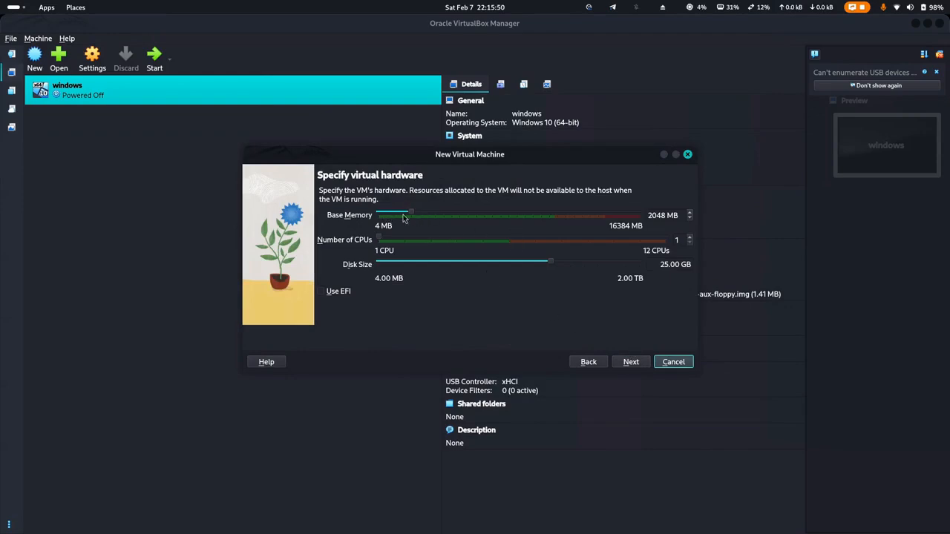
Set 14142 MB base memory and 6 CPUs, then finish creating the kali linux VM.
{"action": "left_click_drag", "start_coordinate": [553, 215], "coordinate": [553, 216]}
{"action": "left_click", "coordinate": [553, 214]}
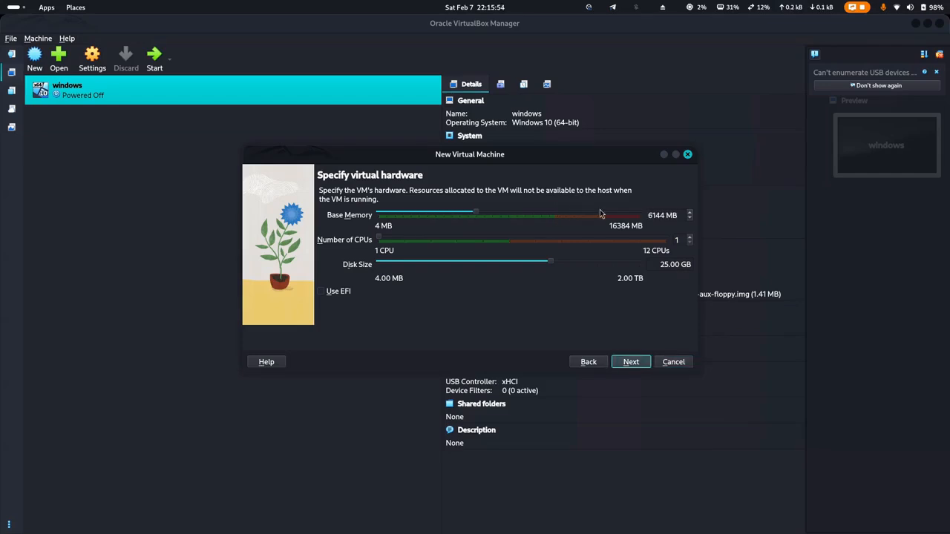
{"action": "left_click_drag", "start_coordinate": [479, 213], "coordinate": [604, 217]}
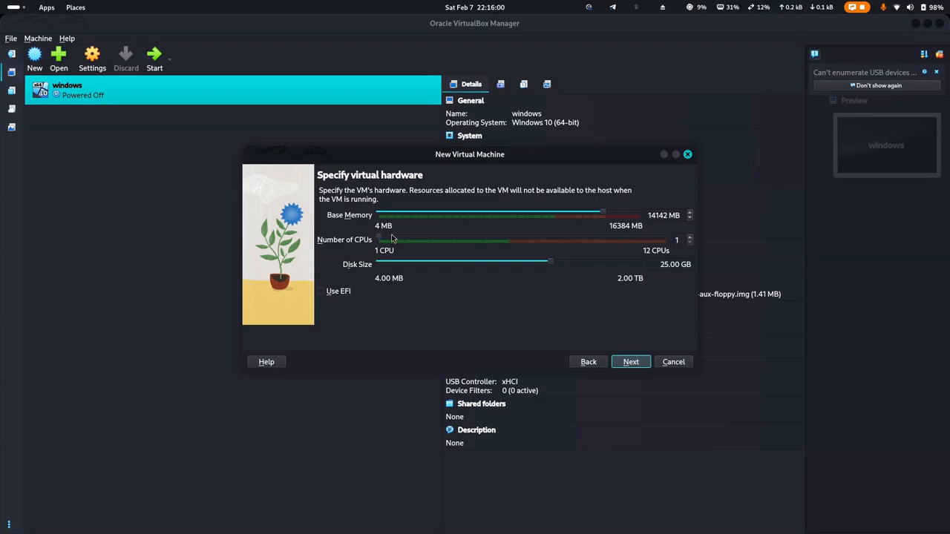
{"action": "left_click_drag", "start_coordinate": [382, 240], "coordinate": [515, 238]}
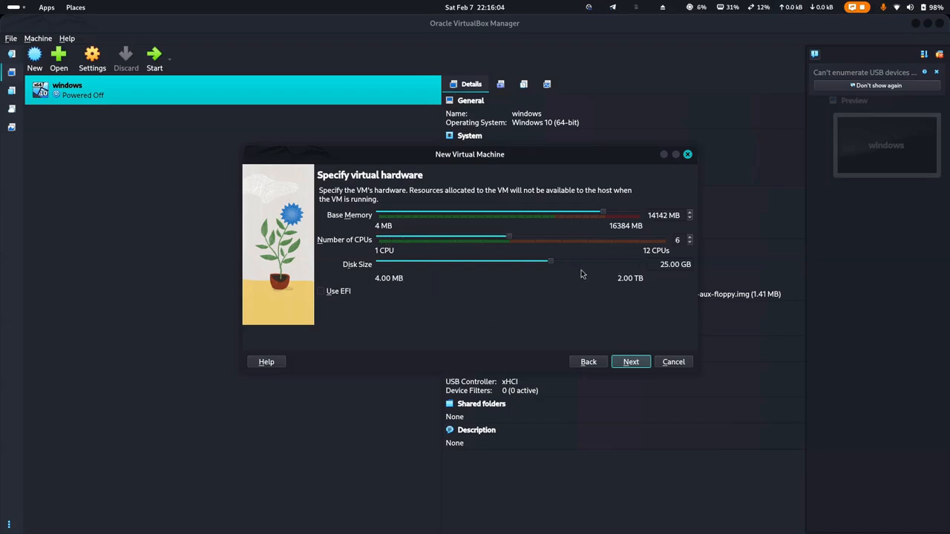
{"action": "left_click", "coordinate": [632, 364]}
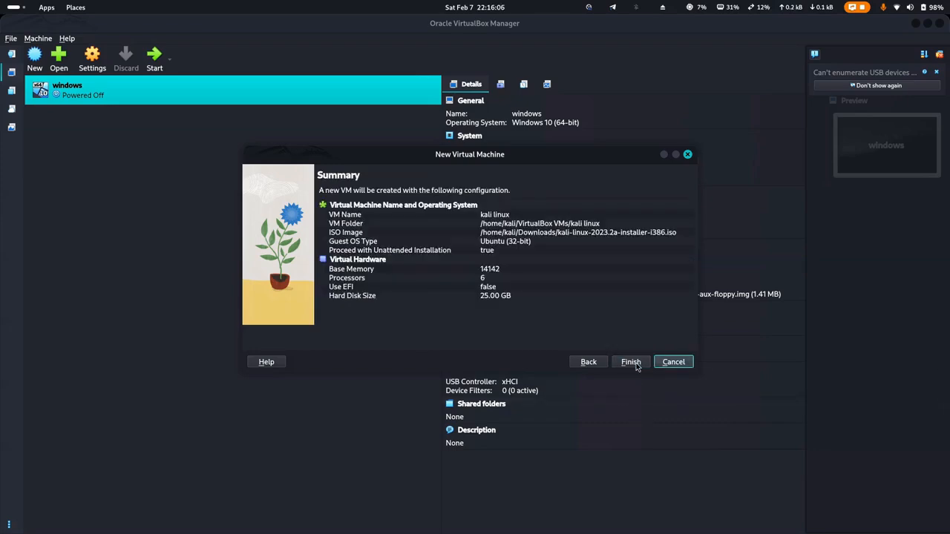
{"action": "left_click", "coordinate": [640, 361]}
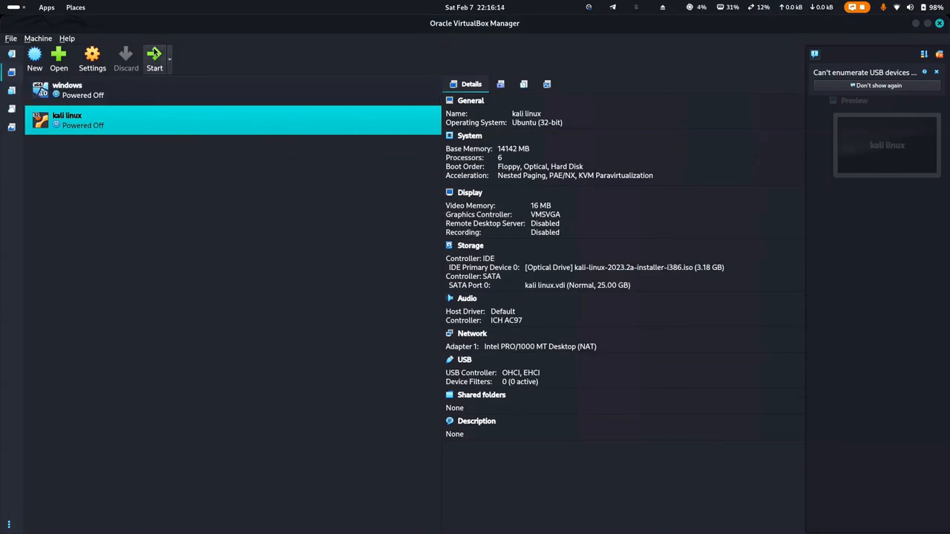
Start the kali linux VM, maximize its window, and launch Graphical install.
{"action": "left_click", "coordinate": [156, 63]}
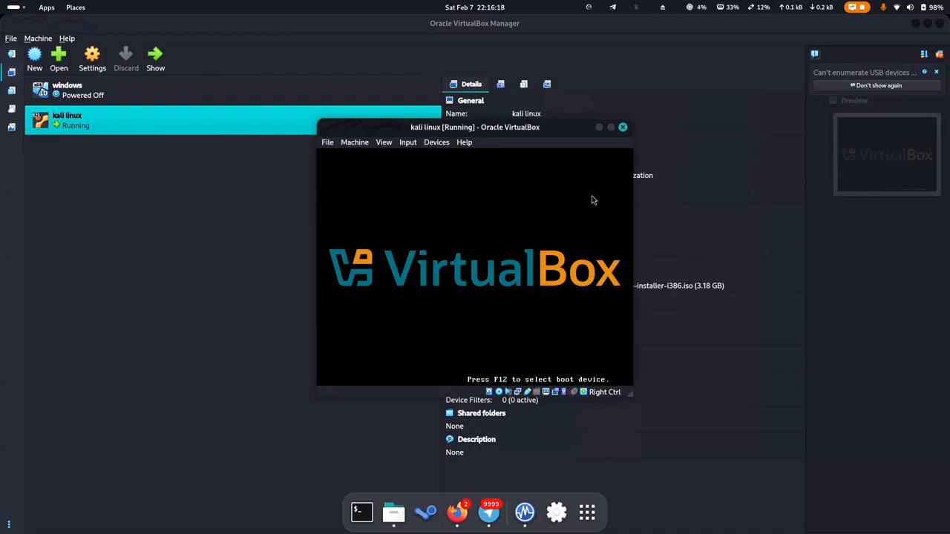
{"action": "left_click", "coordinate": [610, 128]}
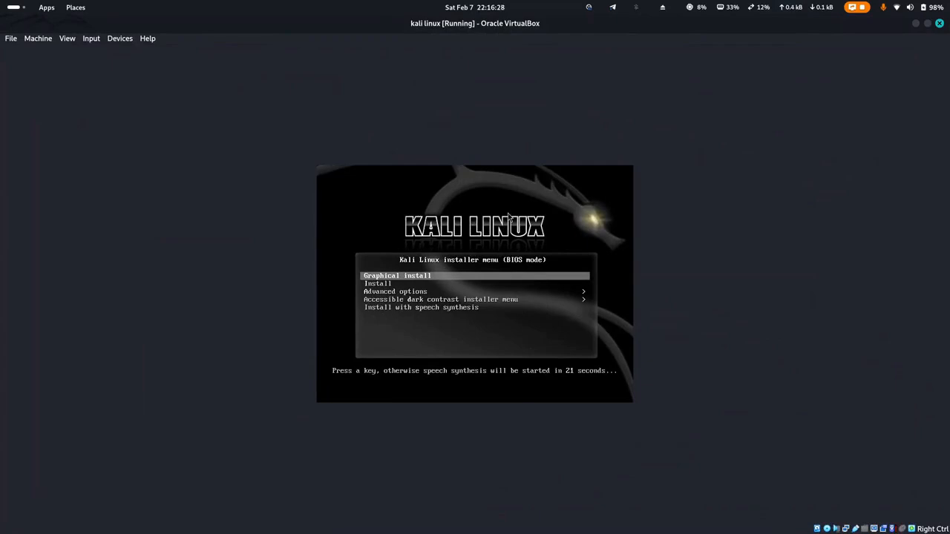
{"action": "key", "text": "Return"}
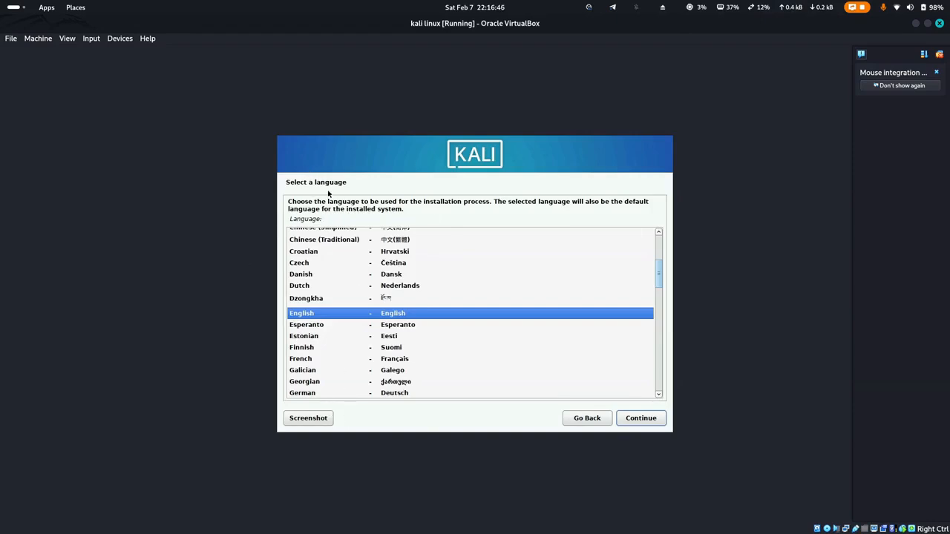
Accept English language, United States location and the American English keymap.
{"action": "left_click", "coordinate": [647, 420]}
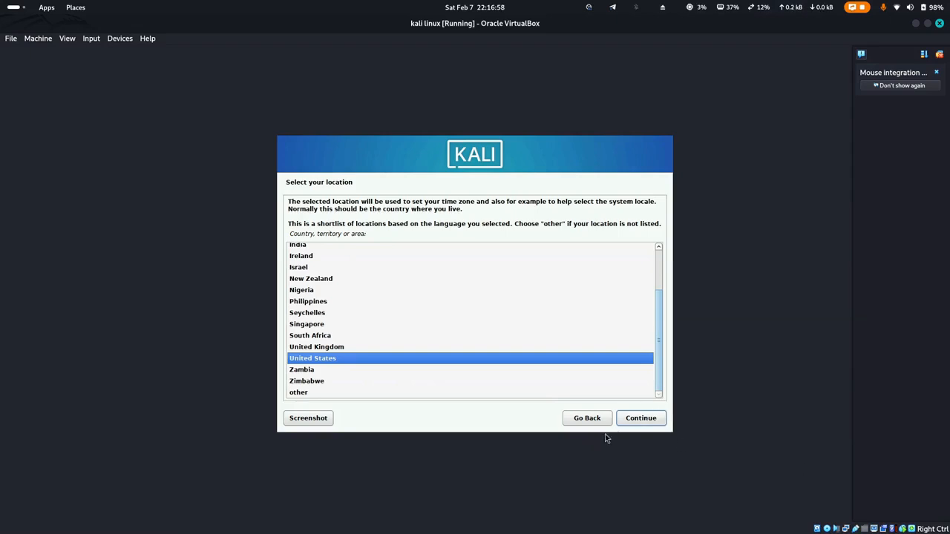
{"action": "left_click", "coordinate": [640, 422]}
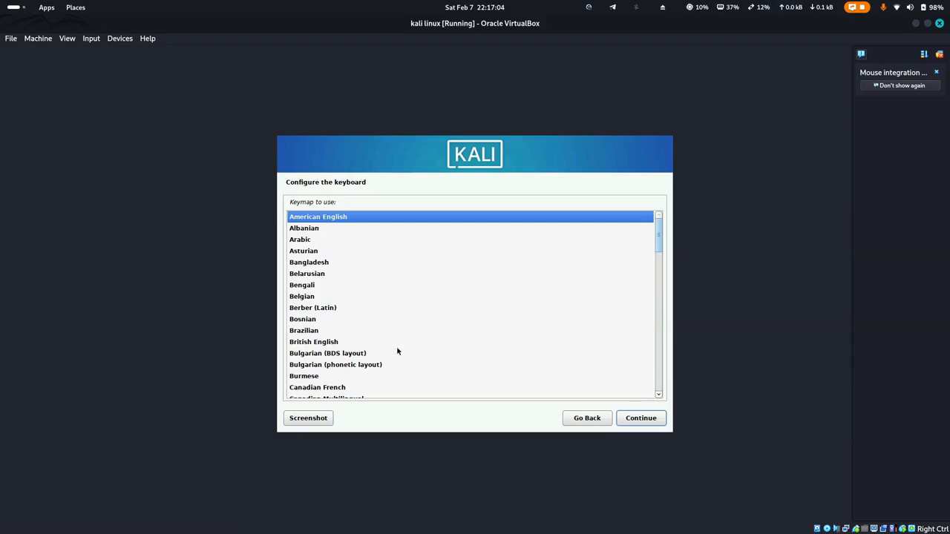
{"action": "left_click", "coordinate": [641, 420]}
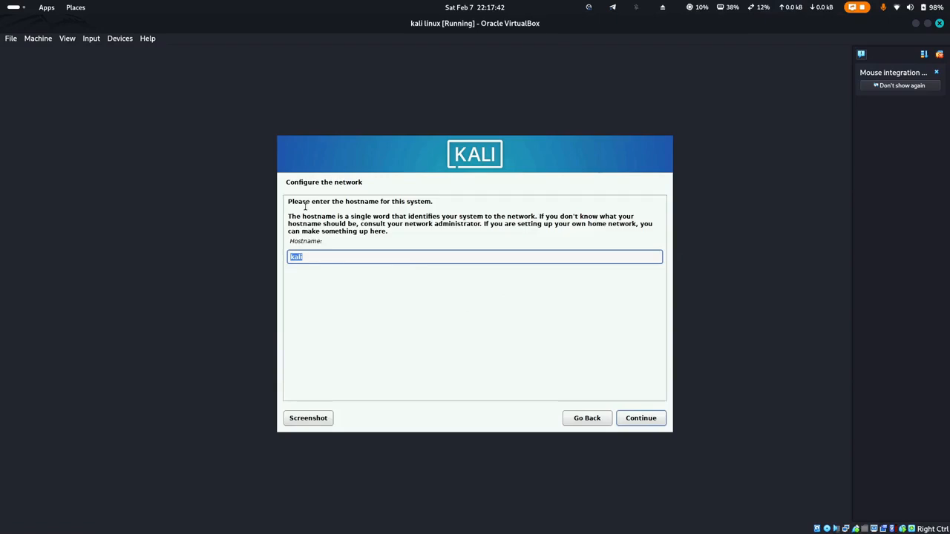
Keep the default hostname, enter domain 'kali.or', full name 'kali', and keep the default username.
{"action": "left_click", "coordinate": [651, 423]}
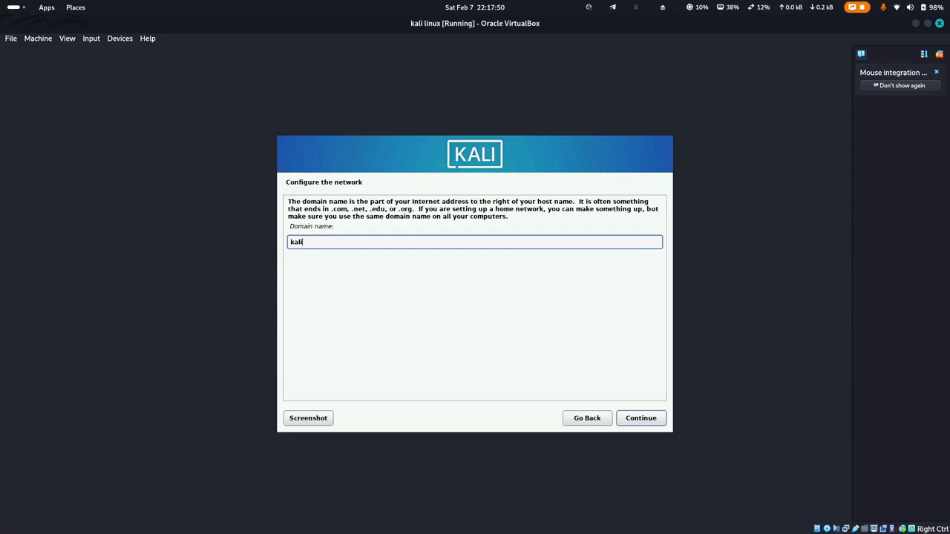
{"action": "type", "text": "kali.org"}
{"action": "left_click", "coordinate": [646, 420]}
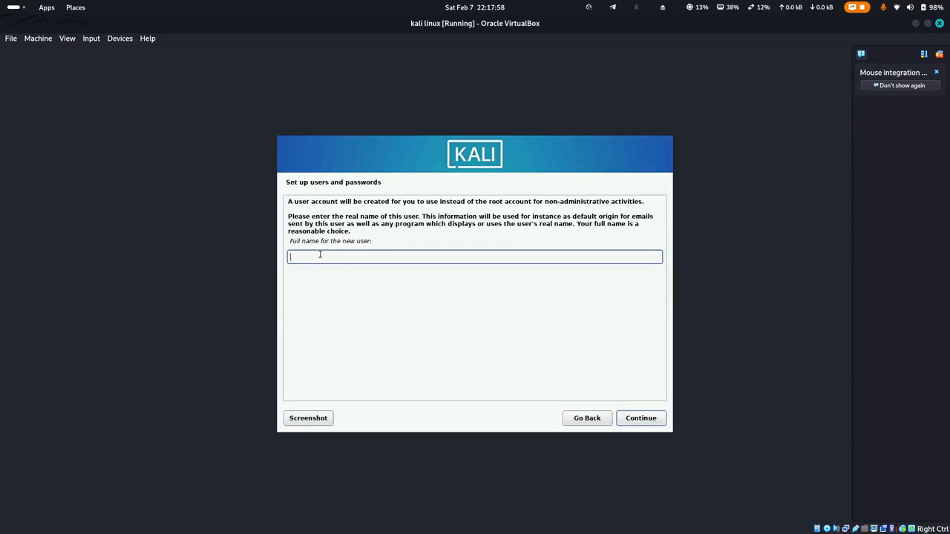
{"action": "type", "text": "kali"}
{"action": "key", "text": "Return"}
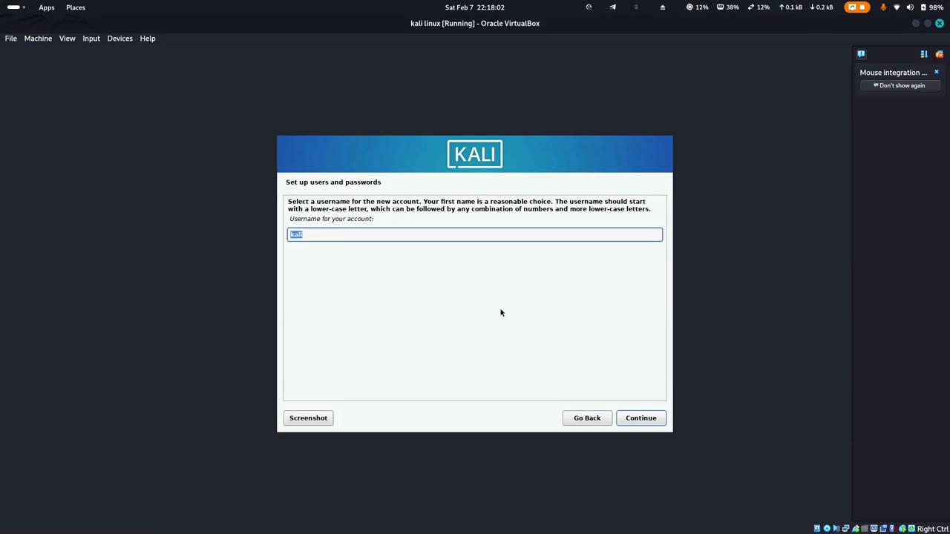
{"action": "left_click", "coordinate": [640, 418]}
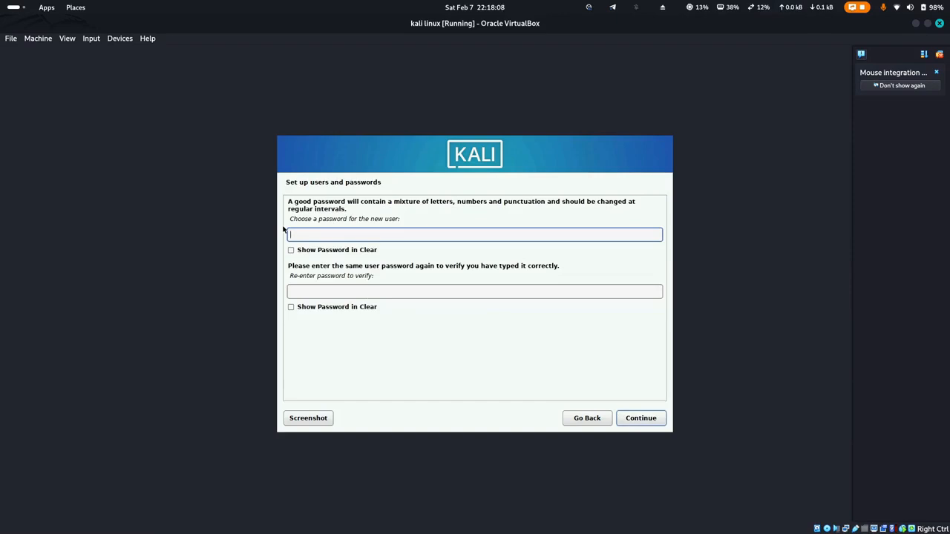
Enter and confirm the new user's password, revealing it briefly to check.
{"action": "type", "text": "●●●●"}
{"action": "left_click", "coordinate": [291, 250]}
{"action": "left_click", "coordinate": [292, 307]}
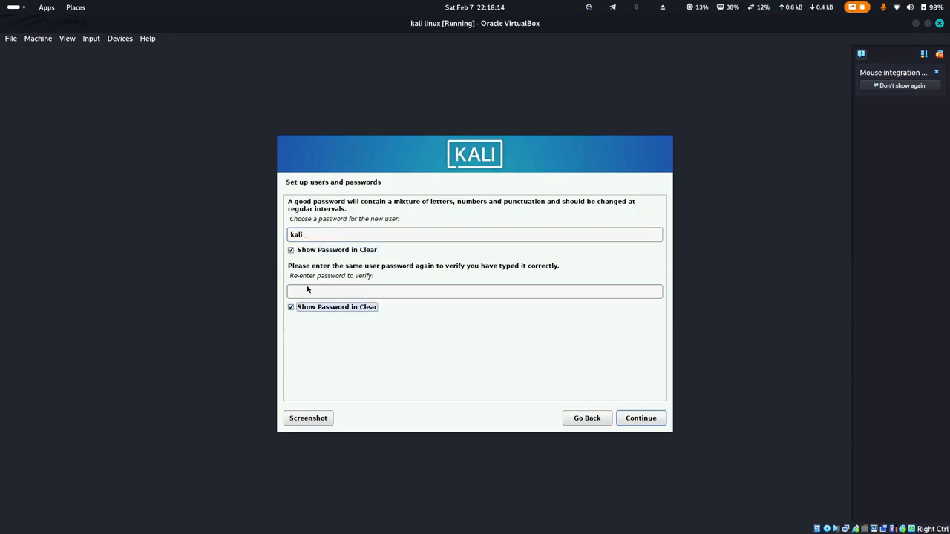
{"action": "left_click", "coordinate": [306, 291]}
{"action": "type", "text": "kali"}
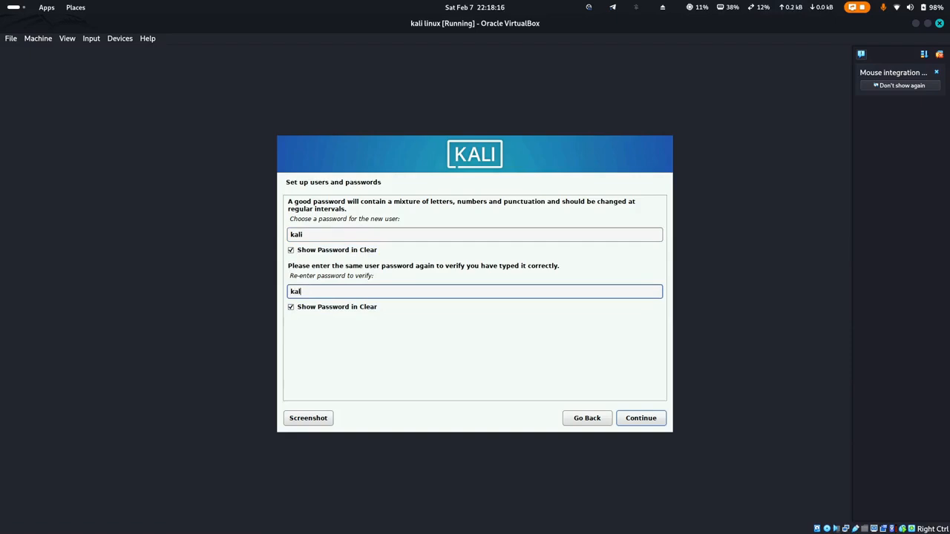
{"action": "left_click", "coordinate": [291, 250]}
{"action": "left_click", "coordinate": [291, 307]}
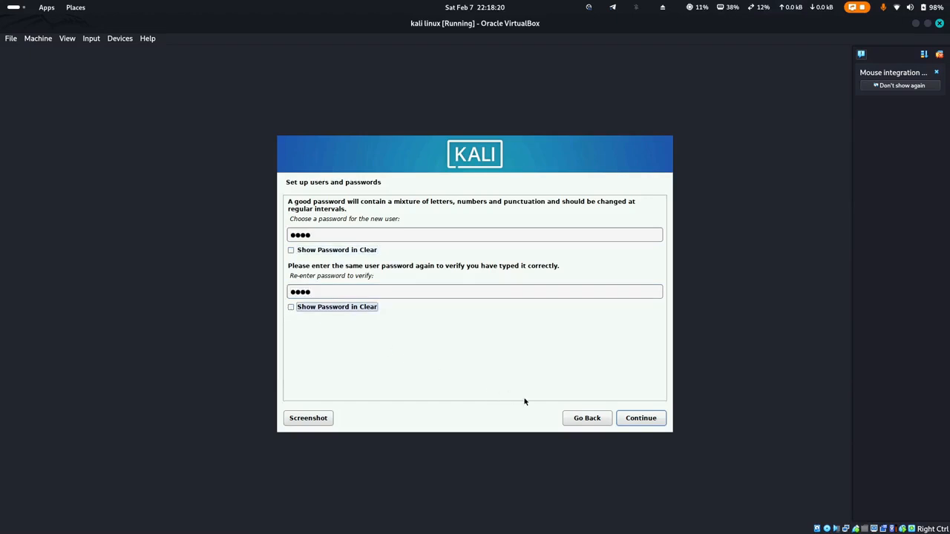
{"action": "left_click", "coordinate": [638, 420]}
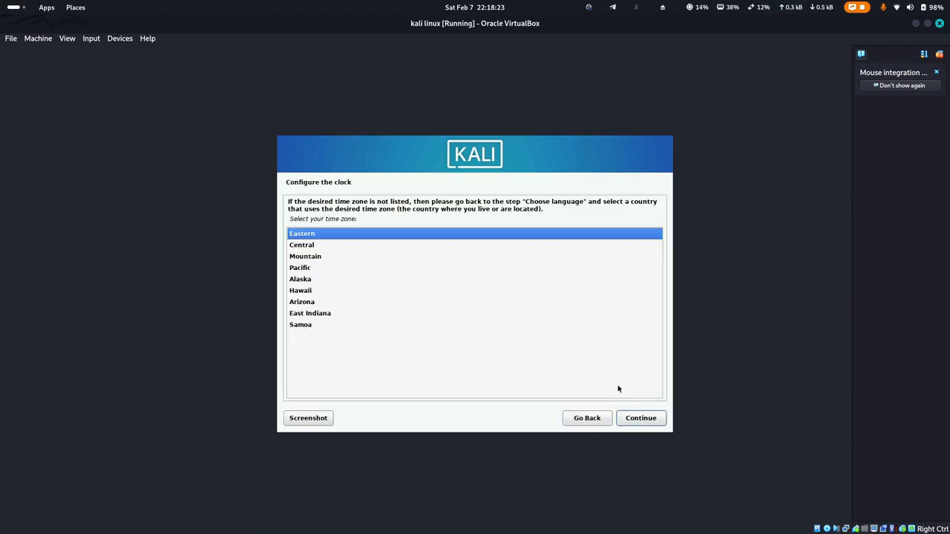
Choose Eastern time zone and guided partitioning of the entire sda disk with all files in one partition.
{"action": "left_click", "coordinate": [640, 421]}
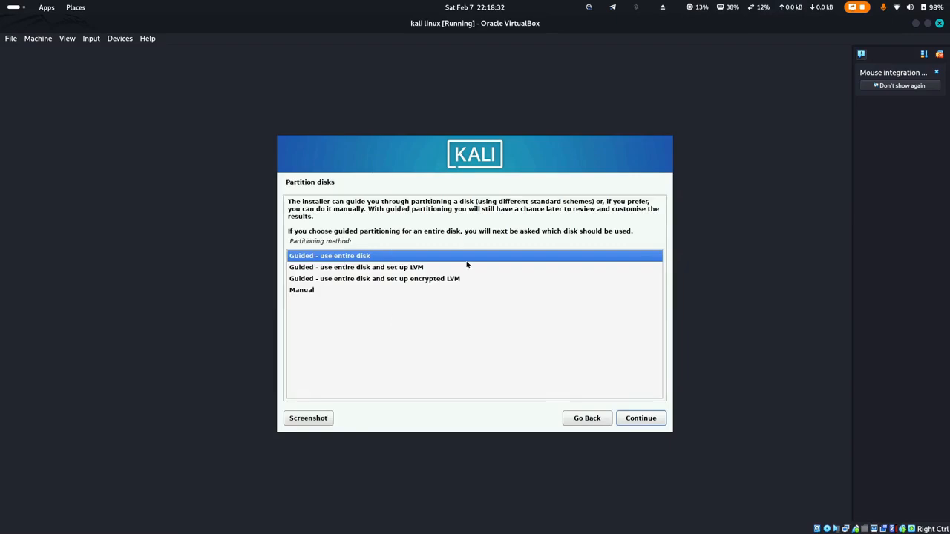
{"action": "left_click", "coordinate": [641, 418]}
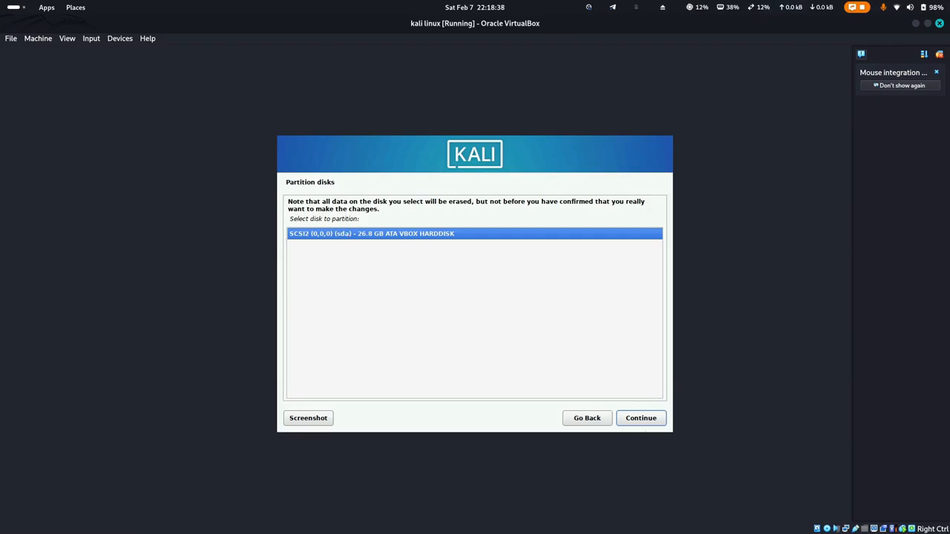
{"action": "left_click", "coordinate": [644, 419]}
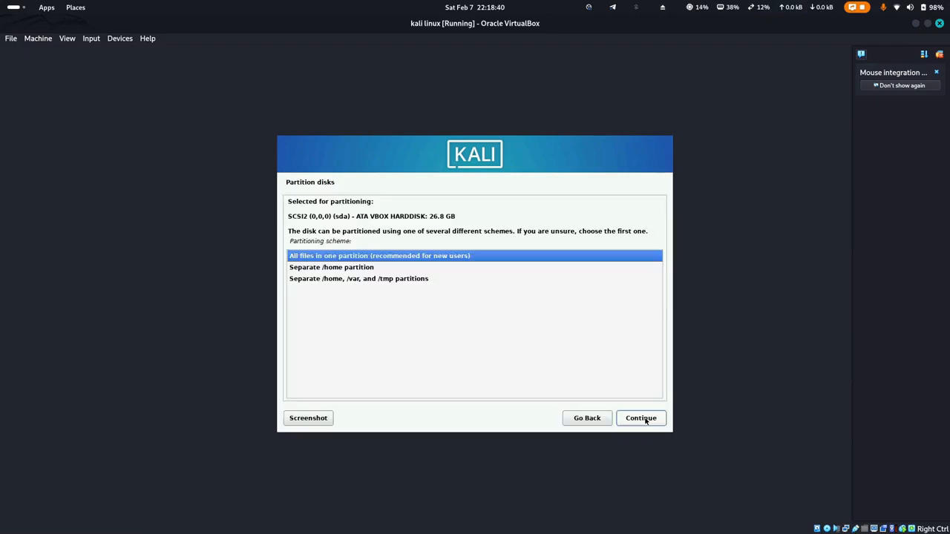
{"action": "left_click", "coordinate": [644, 419]}
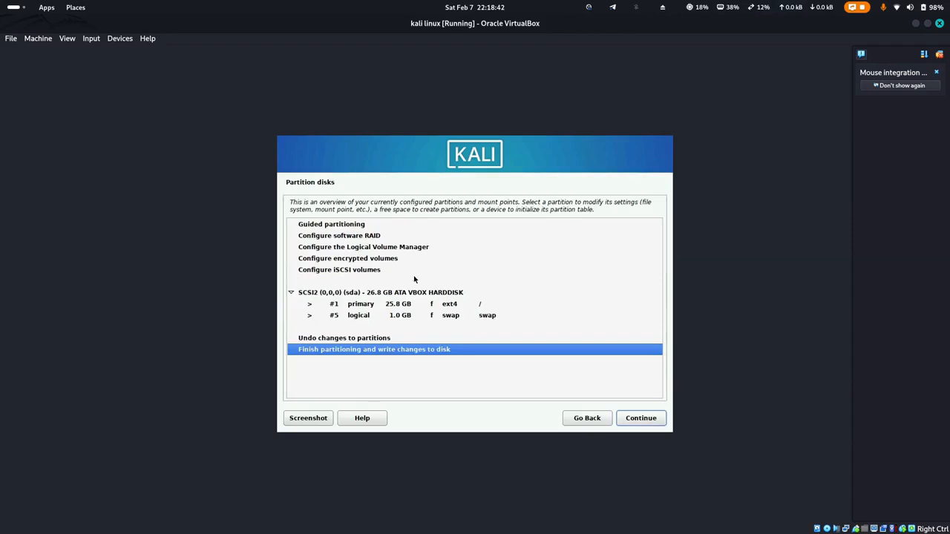
Finish partitioning and answer Yes to writing the changes to disk.
{"action": "left_click", "coordinate": [636, 419]}
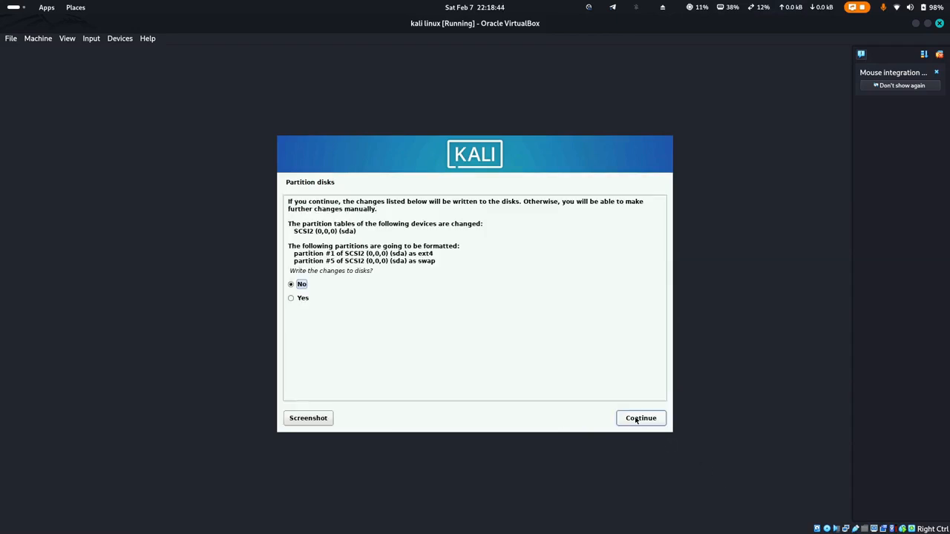
{"action": "left_click", "coordinate": [640, 419]}
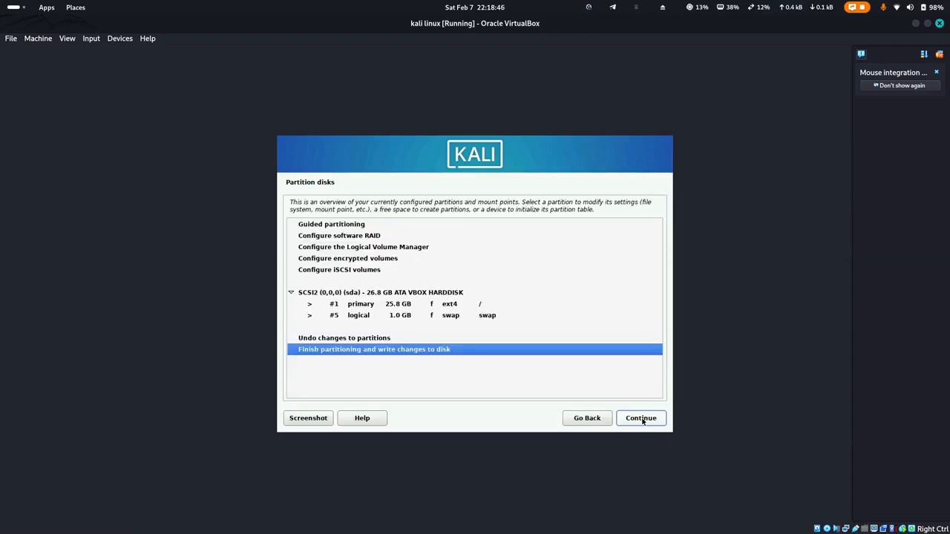
{"action": "left_click", "coordinate": [644, 420]}
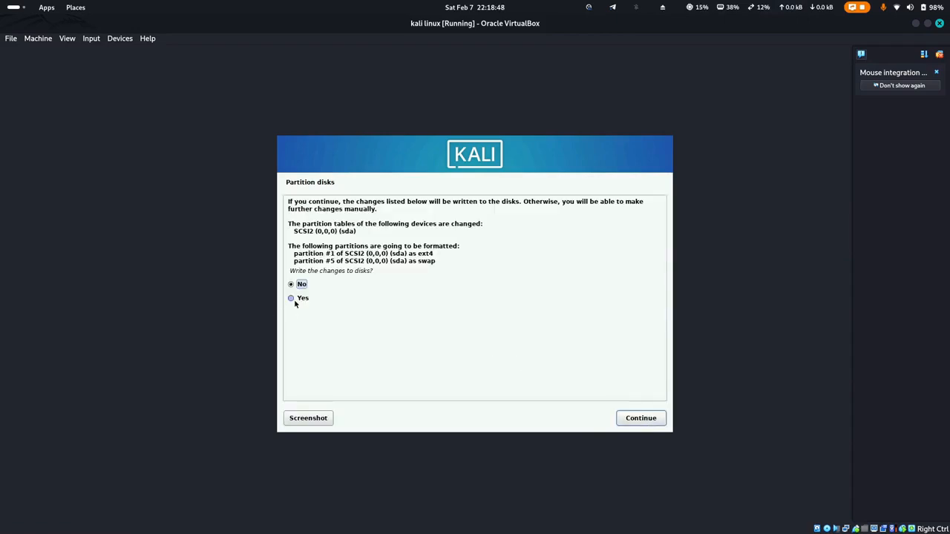
{"action": "left_click", "coordinate": [295, 299]}
{"action": "left_click", "coordinate": [639, 421]}
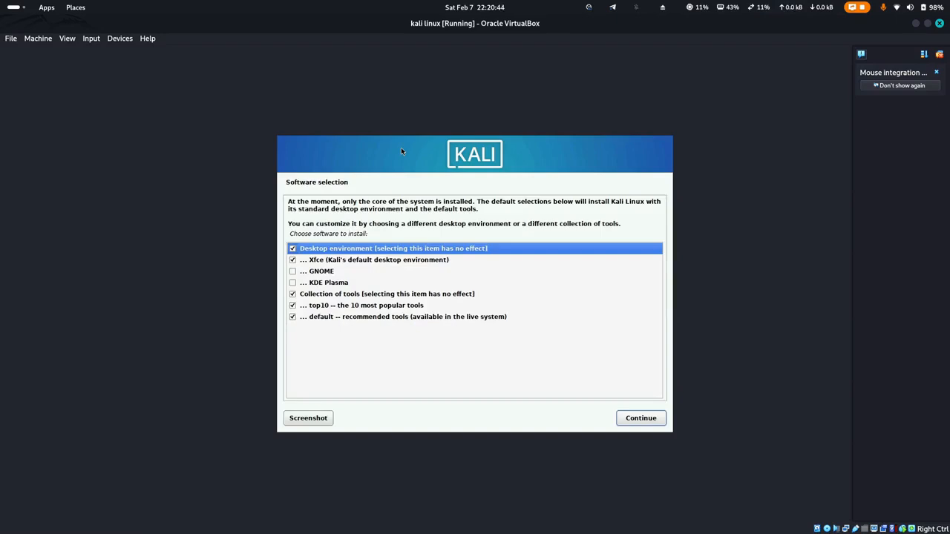
Continue the Kali install with the default Xfce desktop and tool collections selected.
{"action": "left_click", "coordinate": [644, 419]}
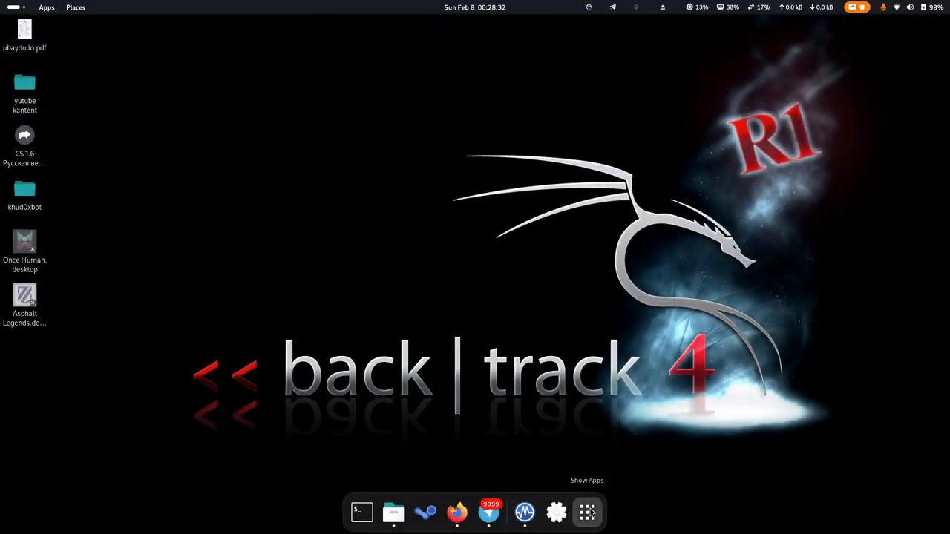
Start the kali linux VM from VirtualBox Manager and log in with the default user's credentials.
{"action": "left_click", "coordinate": [524, 512]}
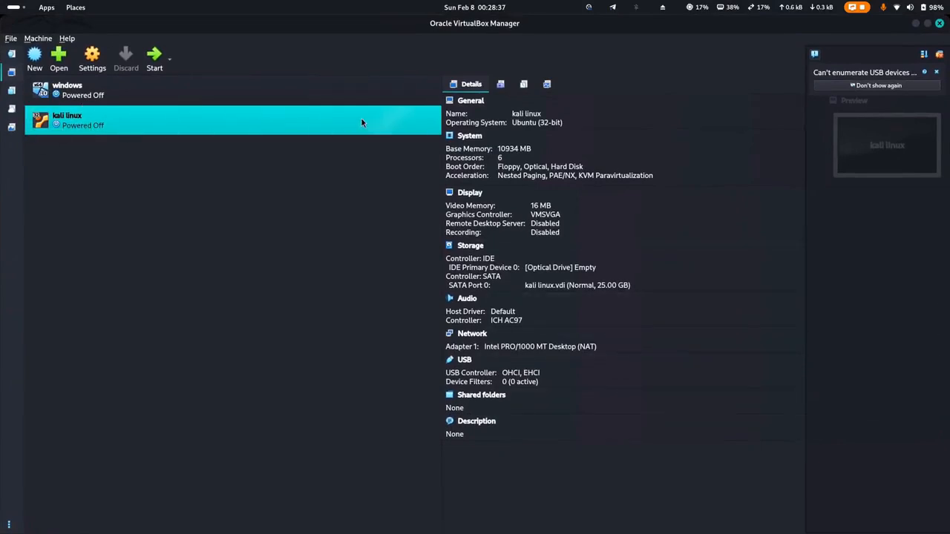
{"action": "left_click", "coordinate": [155, 66]}
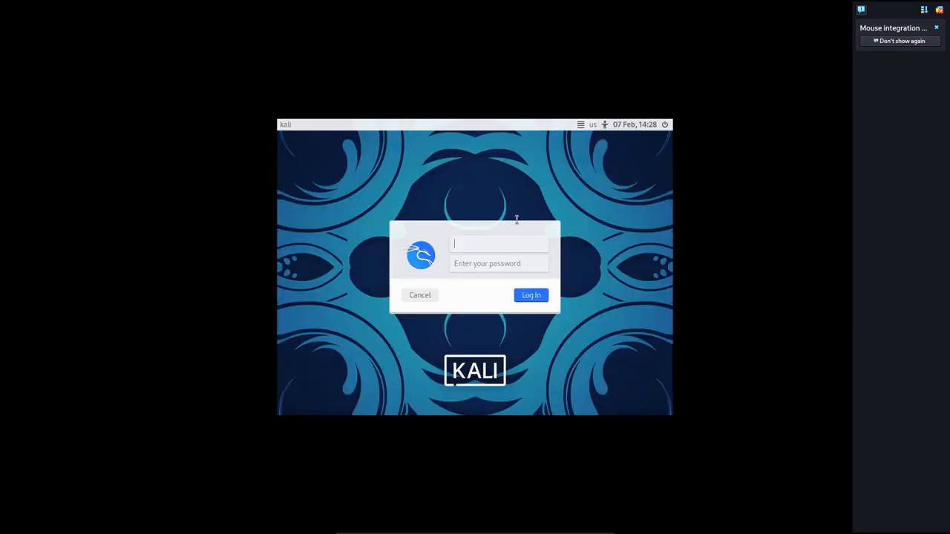
{"action": "type", "text": "kali"}
{"action": "key", "text": "Tab"}
{"action": "type", "text": "kali"}
{"action": "key", "text": "Return"}
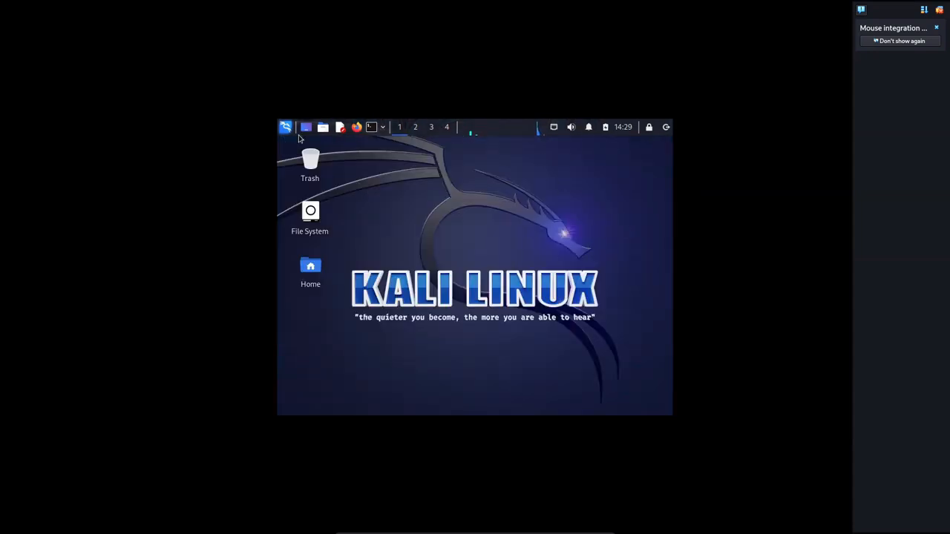
{"action": "left_click", "coordinate": [287, 128]}
{"action": "scroll", "coordinate": [323, 218], "scroll_direction": "down", "scroll_amount": 2}
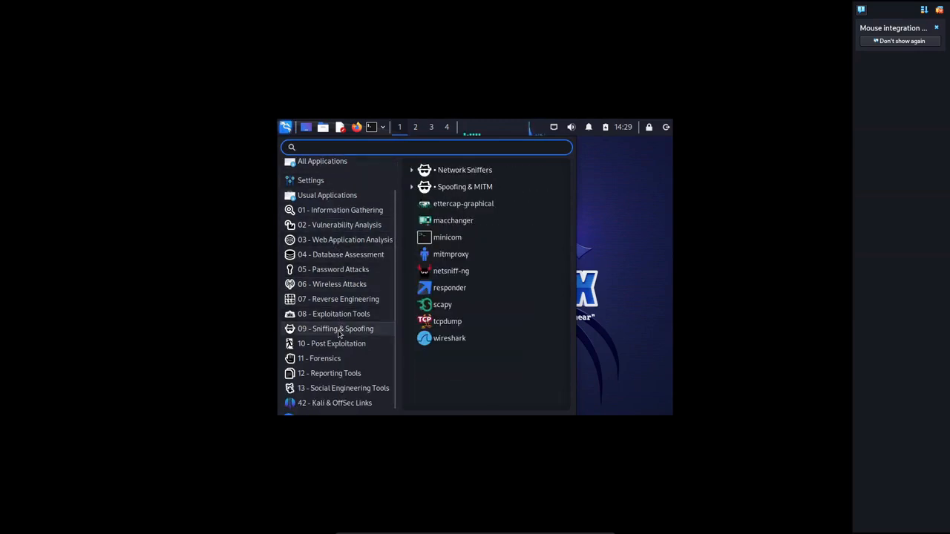
{"action": "scroll", "coordinate": [339, 334], "scroll_direction": "up", "scroll_amount": 2}
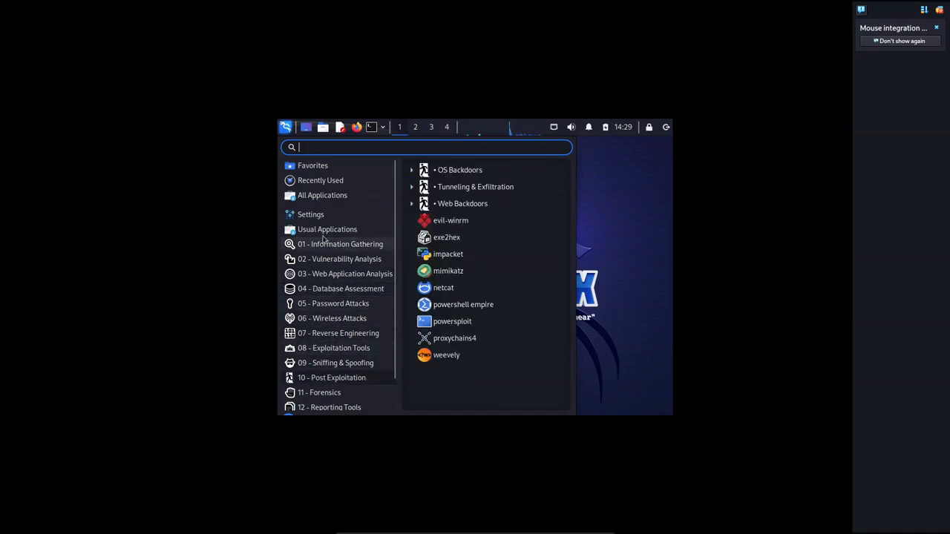
{"action": "left_click", "coordinate": [593, 251]}
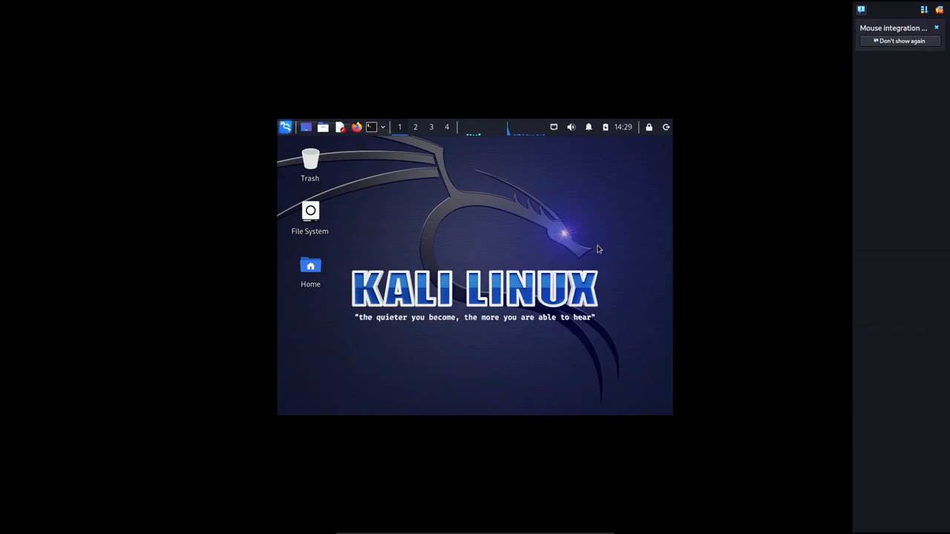
{"action": "left_click", "coordinate": [373, 128]}
Become root in the terminal with sudo su, close the terminal, and launch Firefox ESR.
{"action": "left_click_drag", "start_coordinate": [580, 172], "coordinate": [550, 157]}
{"action": "type", "text": "s"}
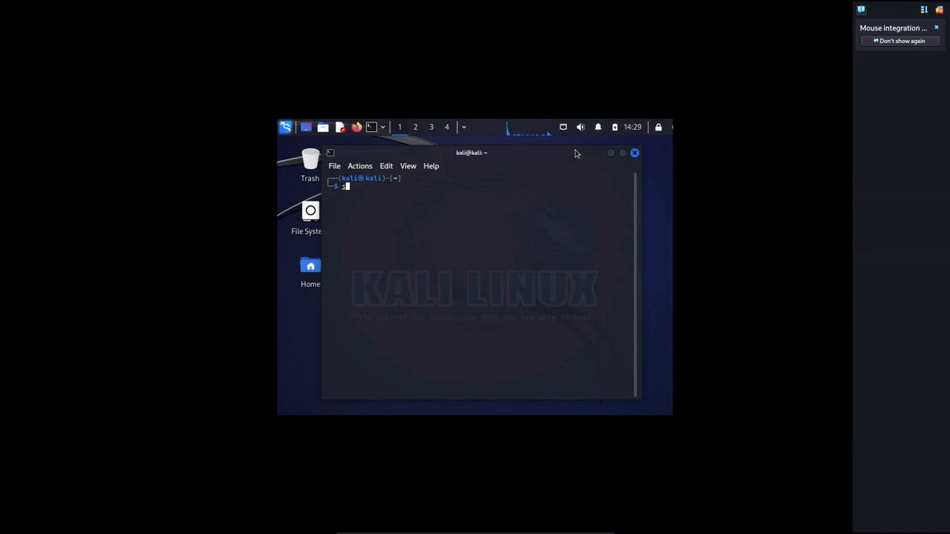
{"action": "type", "text": "udo su"}
{"action": "key", "text": "Return"}
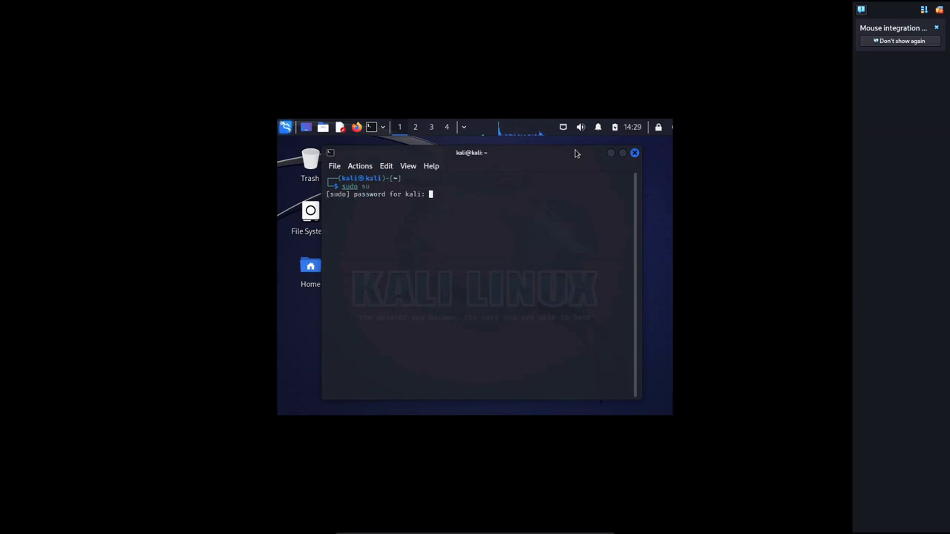
{"action": "key", "text": "Return"}
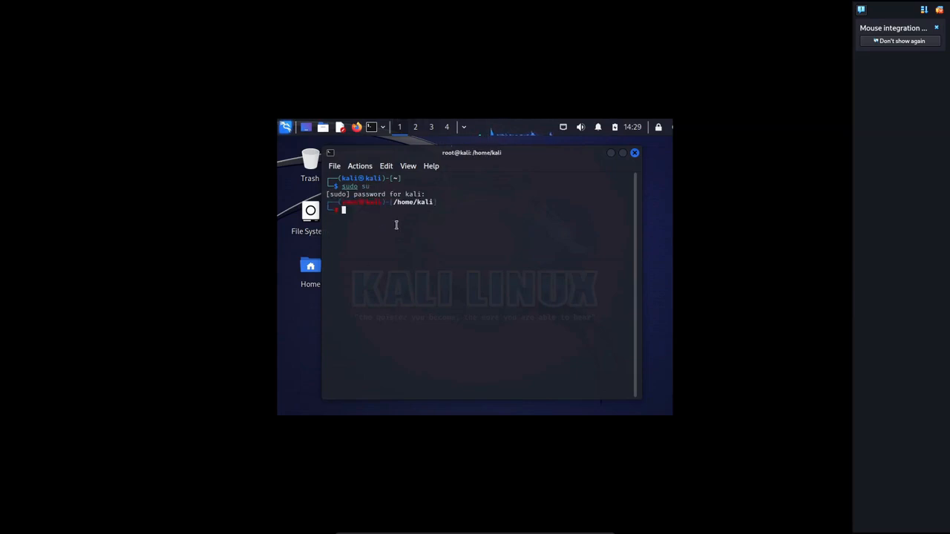
{"action": "left_click", "coordinate": [634, 152]}
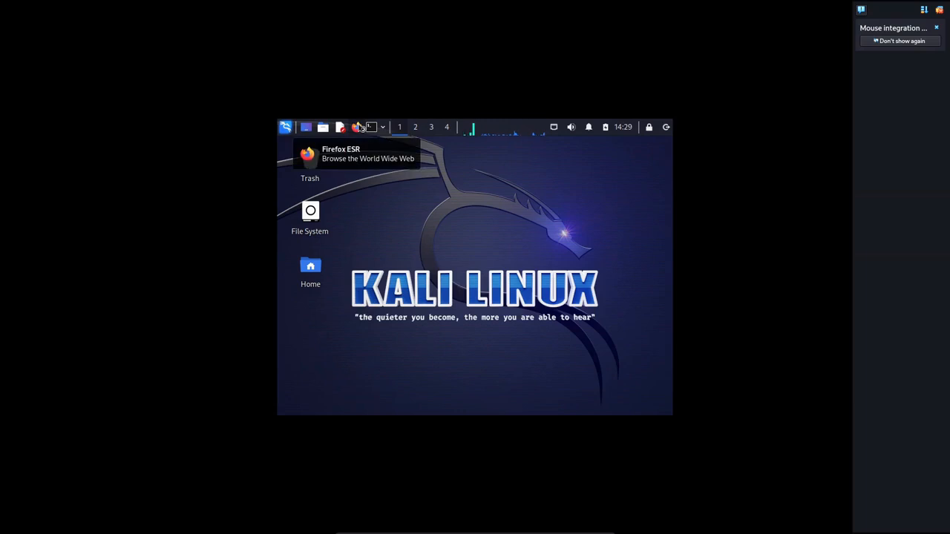
{"action": "left_click", "coordinate": [357, 127]}
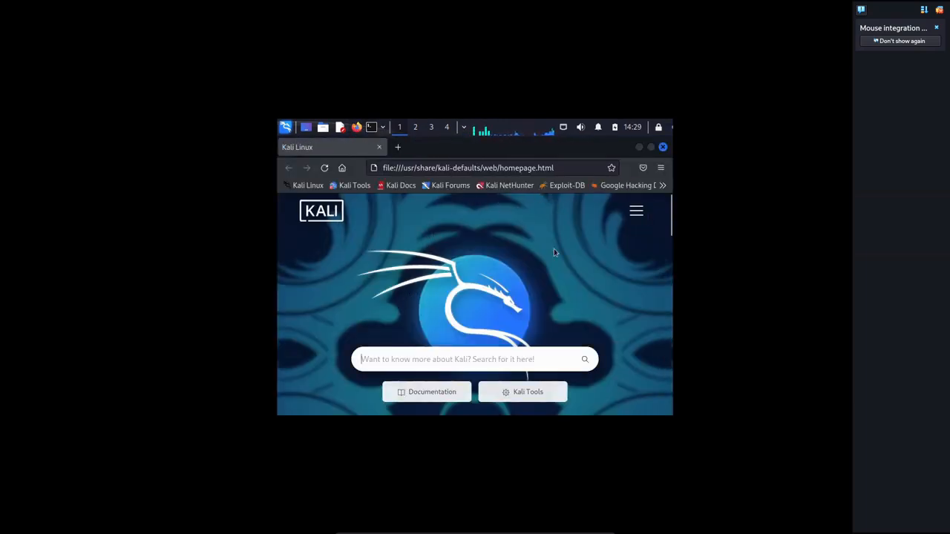
Close Firefox, then check the panel's calendar and network connection menu.
{"action": "left_click", "coordinate": [663, 147]}
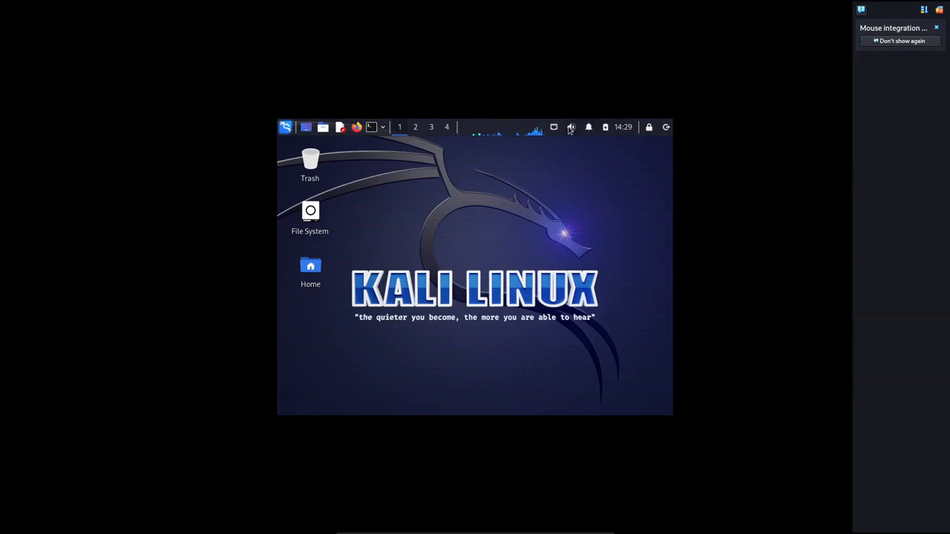
{"action": "left_click", "coordinate": [626, 130]}
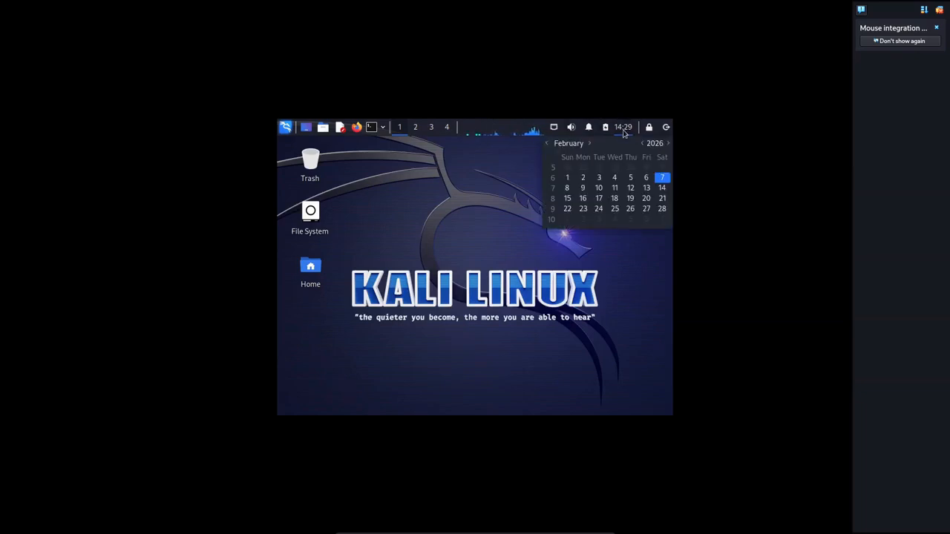
{"action": "left_click", "coordinate": [508, 187]}
{"action": "left_click", "coordinate": [555, 127]}
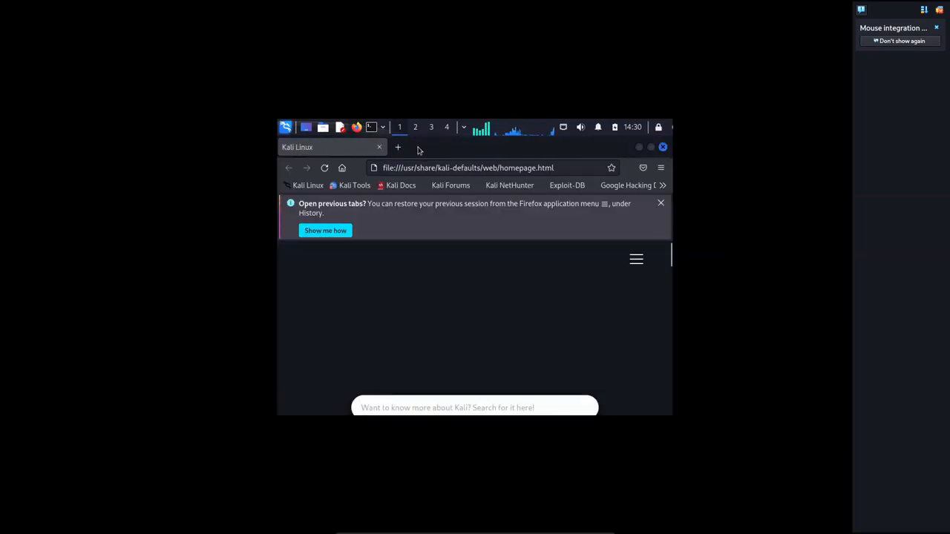
Replace the Kali homepage tab with a new tab and go to YouTube.
{"action": "left_click", "coordinate": [394, 146]}
{"action": "left_click", "coordinate": [379, 146]}
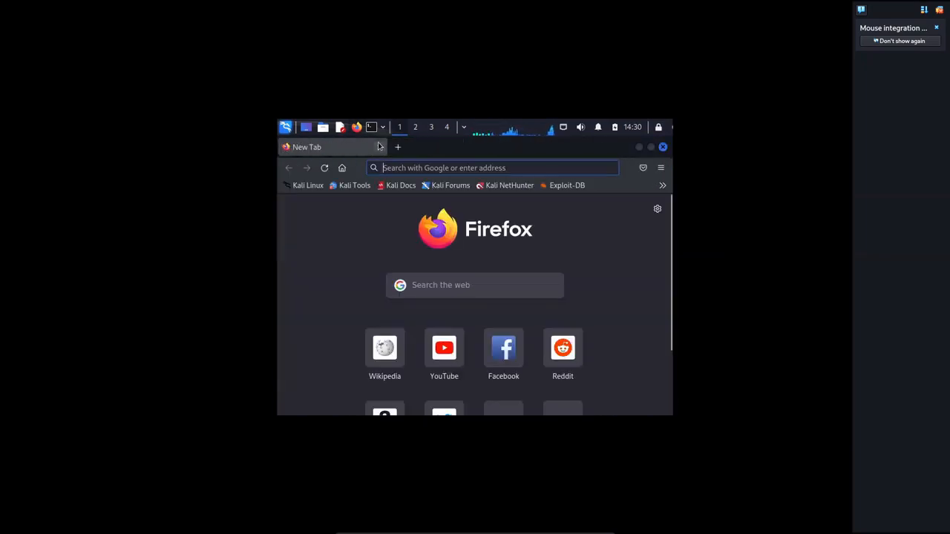
{"action": "left_click", "coordinate": [445, 347]}
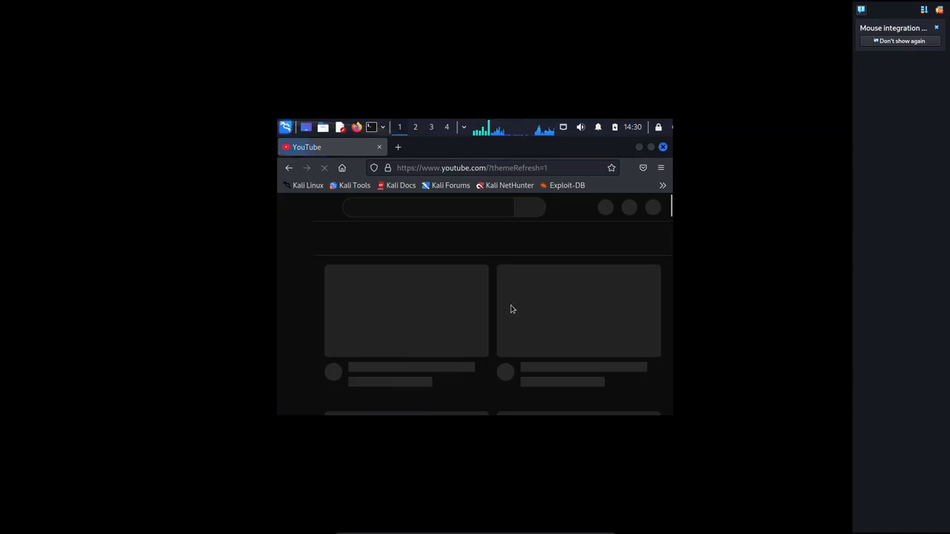
Search YouTube for 'uzhack', browse the UZHACK channel page, then close Firefox.
{"action": "left_click", "coordinate": [451, 210]}
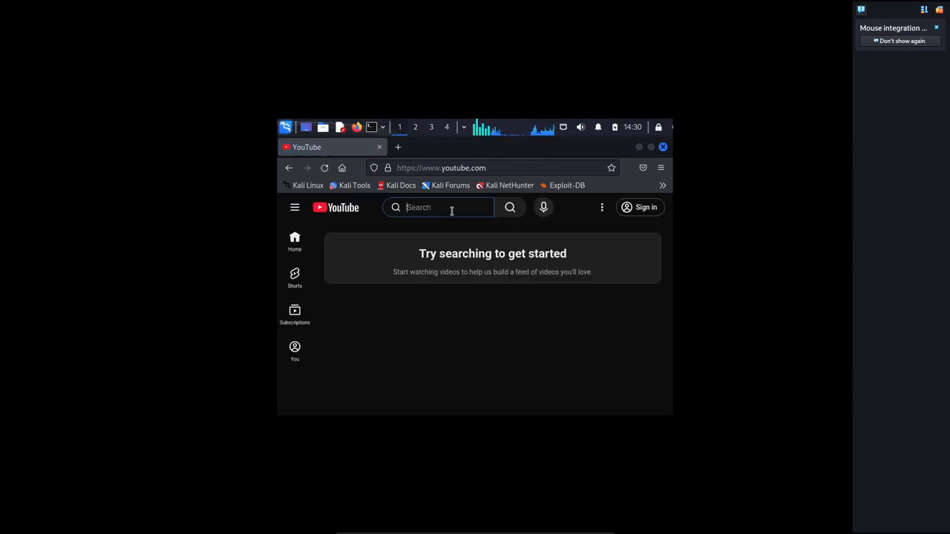
{"action": "type", "text": "uzhack"}
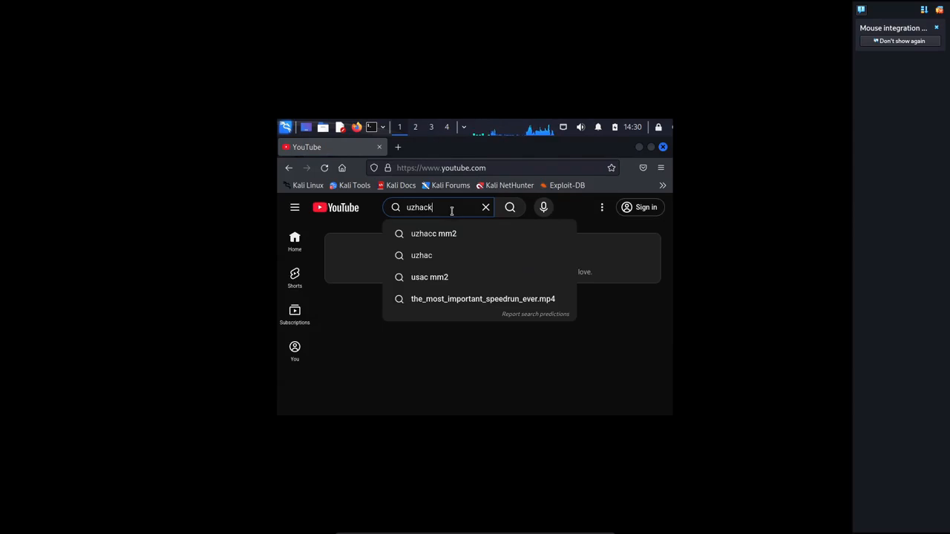
{"action": "key", "text": "Return"}
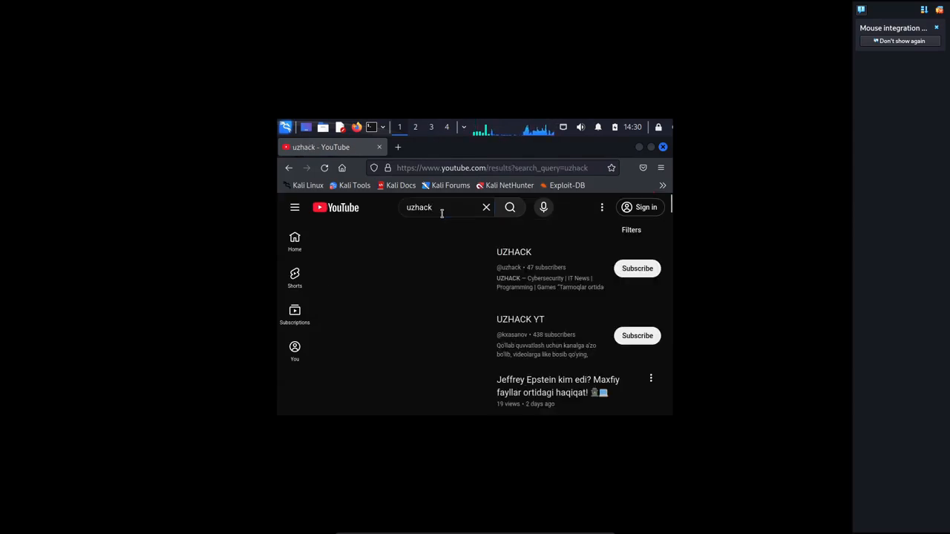
{"action": "left_click", "coordinate": [514, 254]}
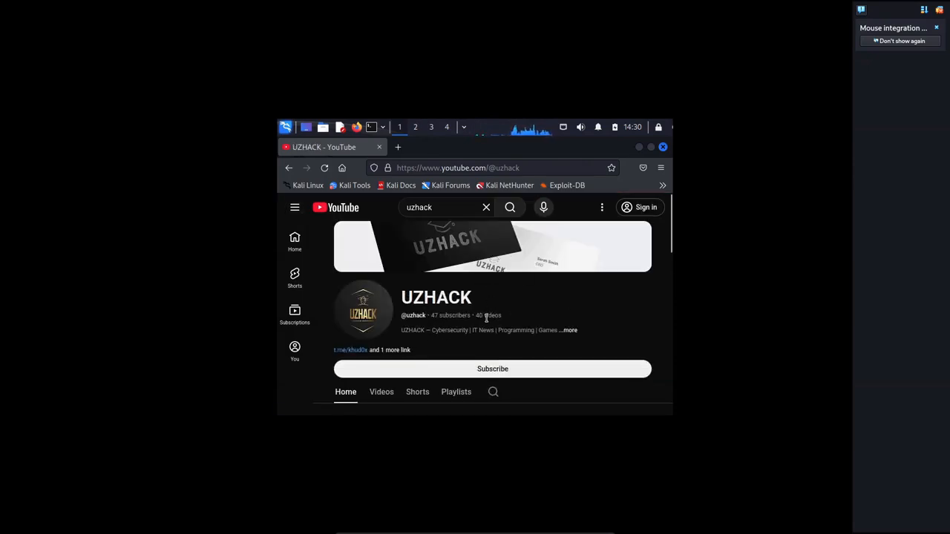
{"action": "scroll", "coordinate": [486, 318], "scroll_direction": "down", "scroll_amount": 10}
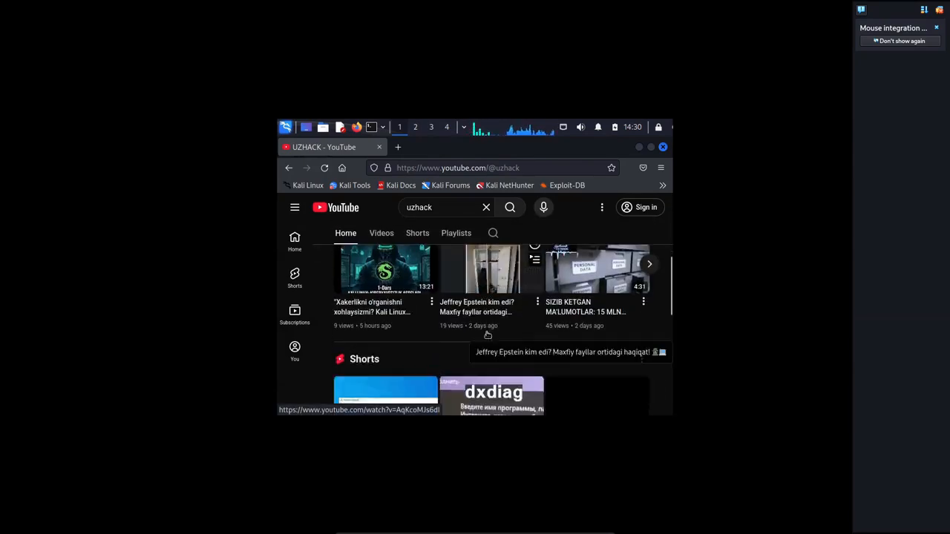
{"action": "scroll", "coordinate": [486, 334], "scroll_direction": "up", "scroll_amount": 10}
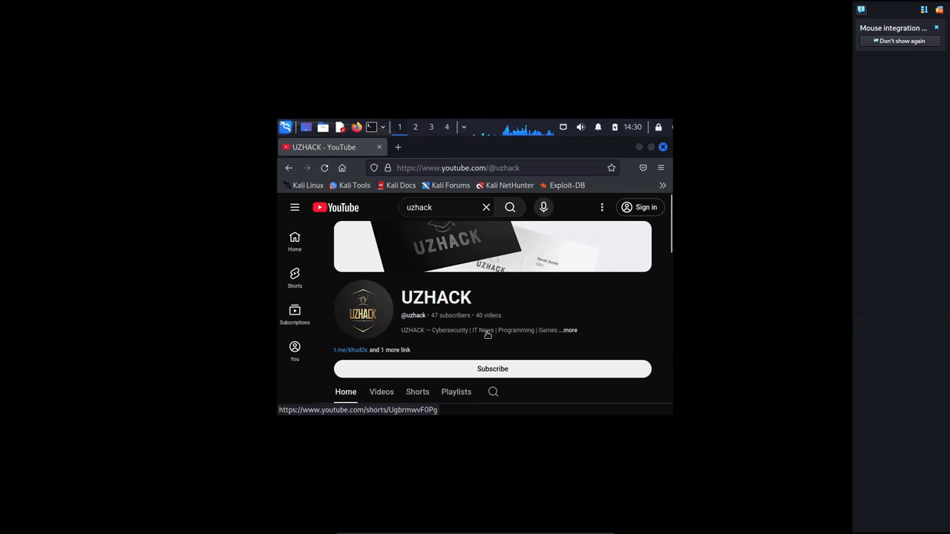
{"action": "left_click", "coordinate": [662, 147]}
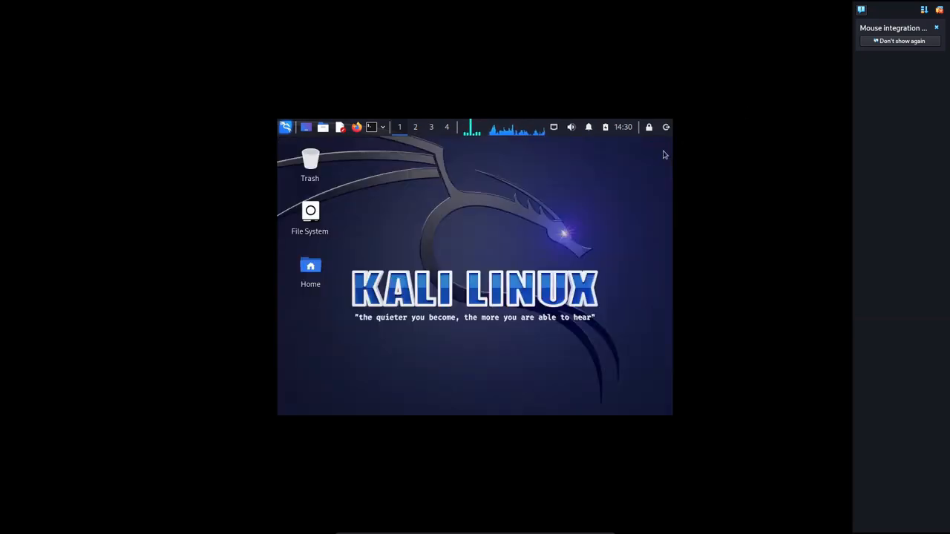